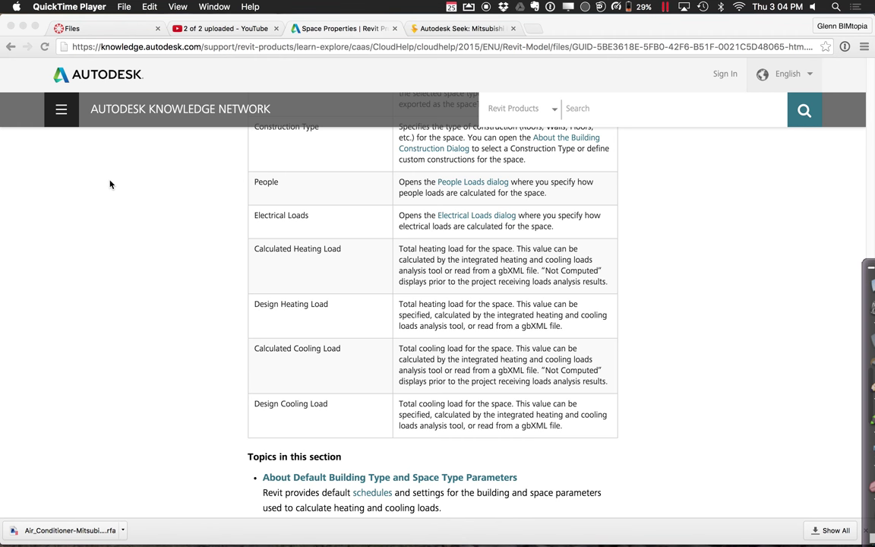
Switch from Chrome to the full-screen Windows virtual machine showing the Insight 360 results
key("ctrl+Right")
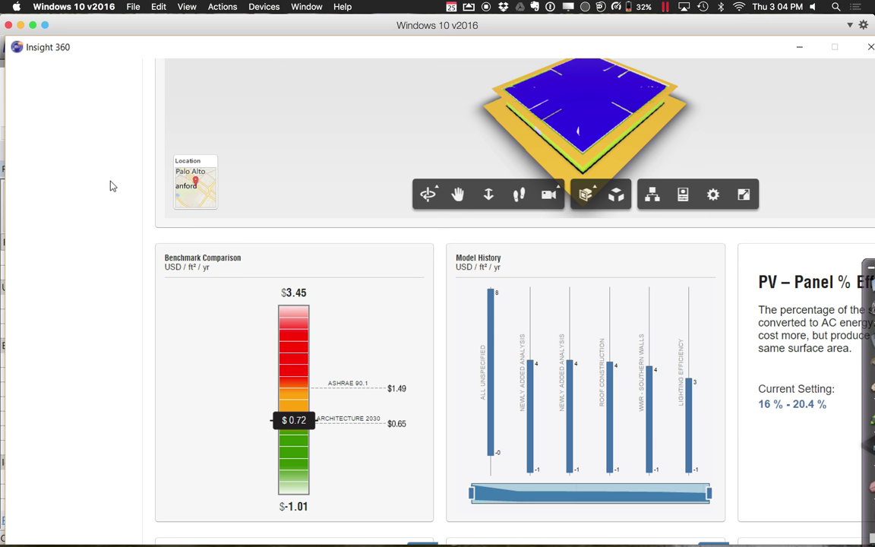
Close the Insight 360 window and bring up the Energy Settings Building Service choices
left_click_drag(317, 55, 237, 59)
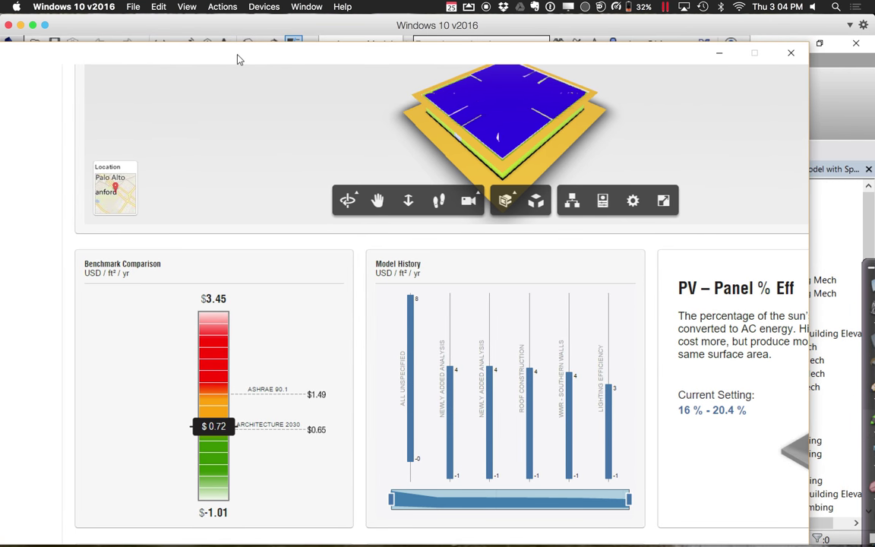
left_click(790, 55)
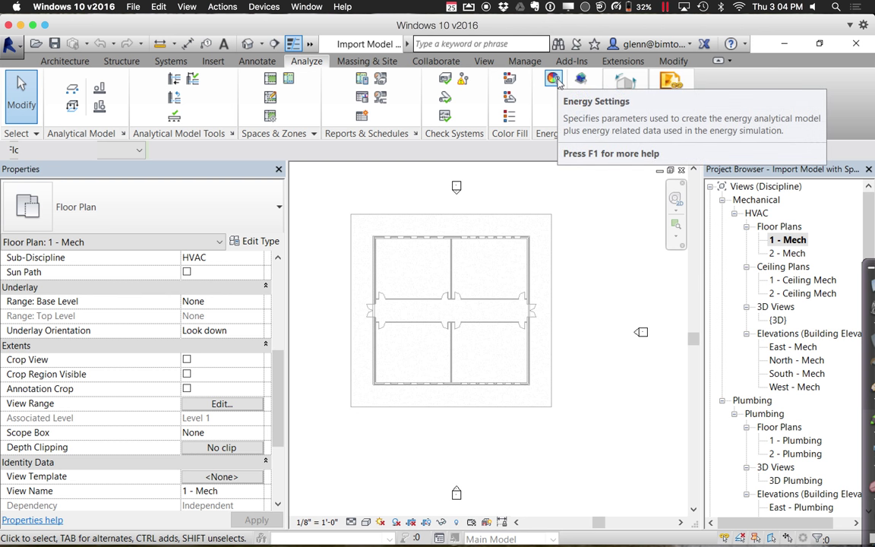
left_click(556, 81)
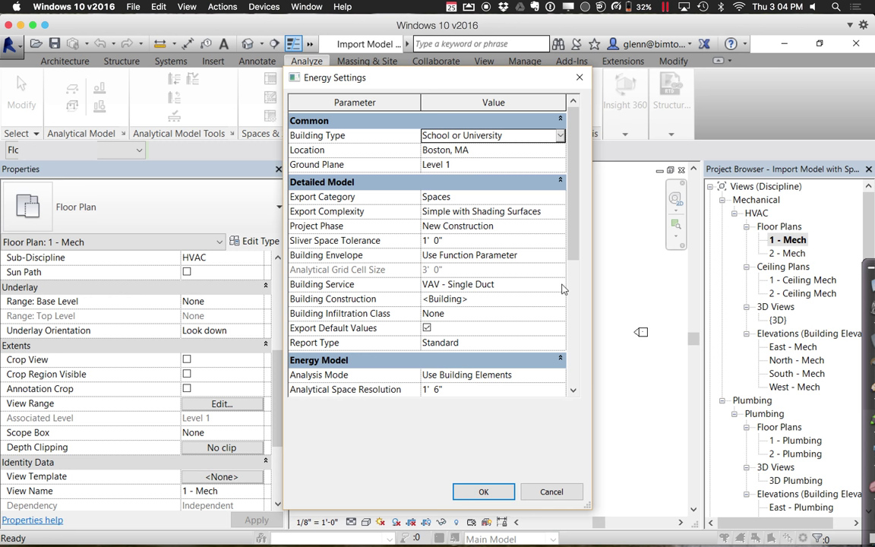
left_click(561, 285)
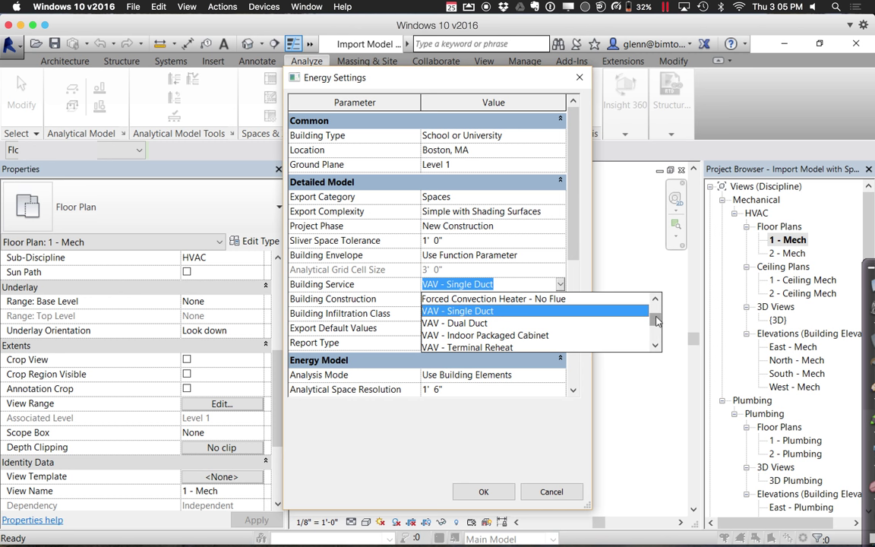
scroll(656, 306, "up", 5)
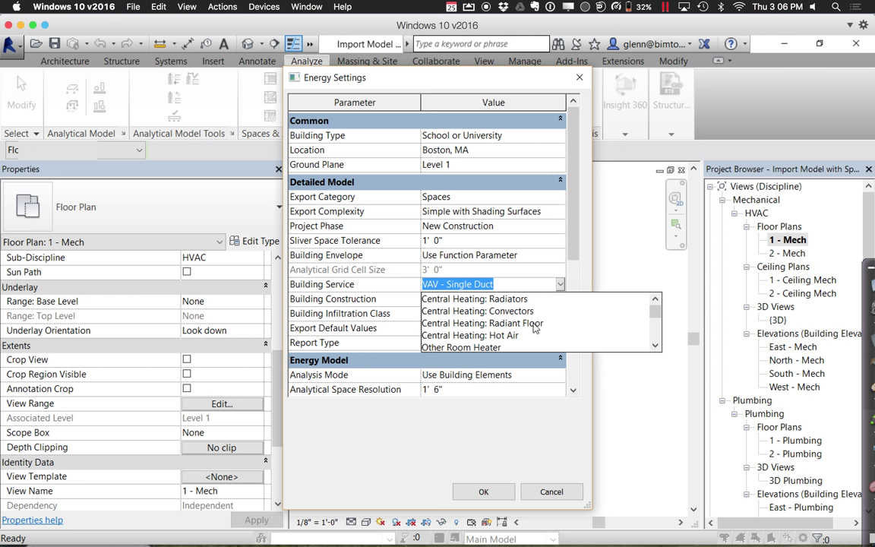
Choose Central Heating: Radiant Floor as the building service and apply the energy settings
left_click(524, 323)
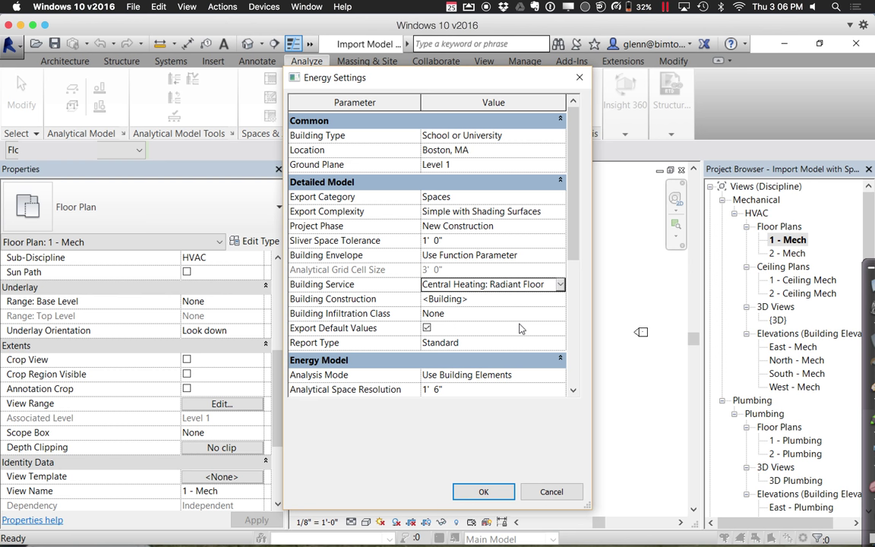
left_click(483, 492)
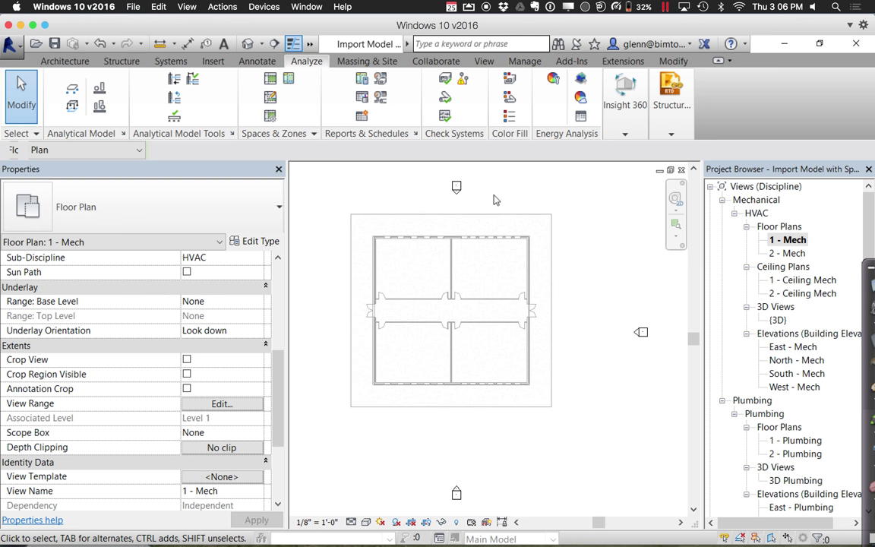
Recheck Energy Settings, then save Heating and Cooling Loads settings using Central Heating: Radiant Floor
left_click(553, 78)
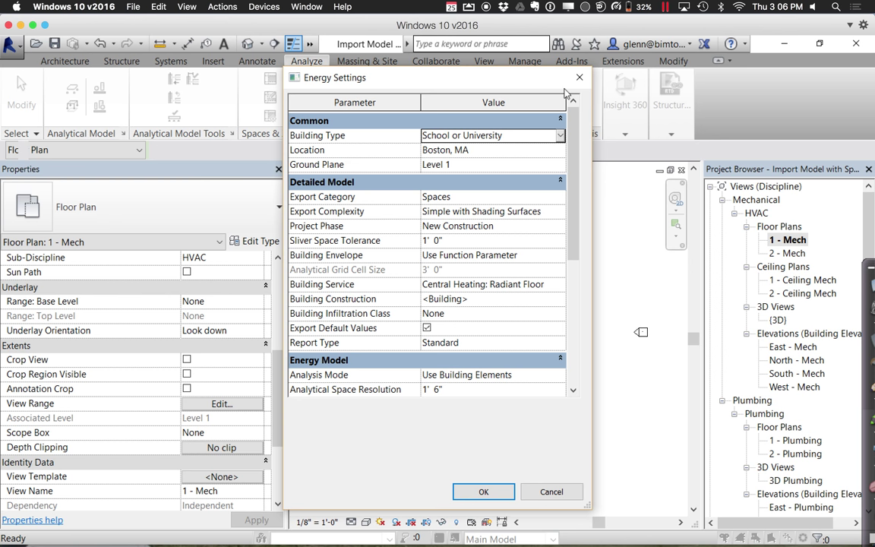
left_click(580, 80)
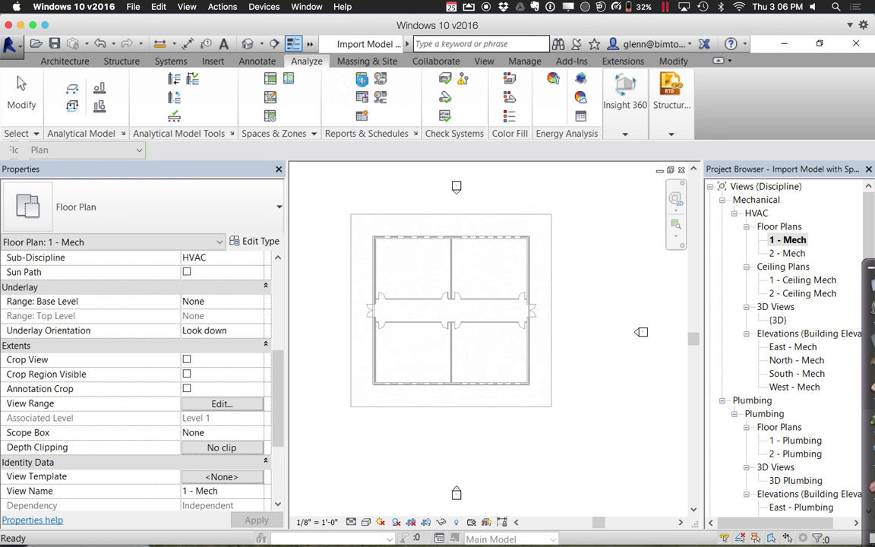
left_click(362, 80)
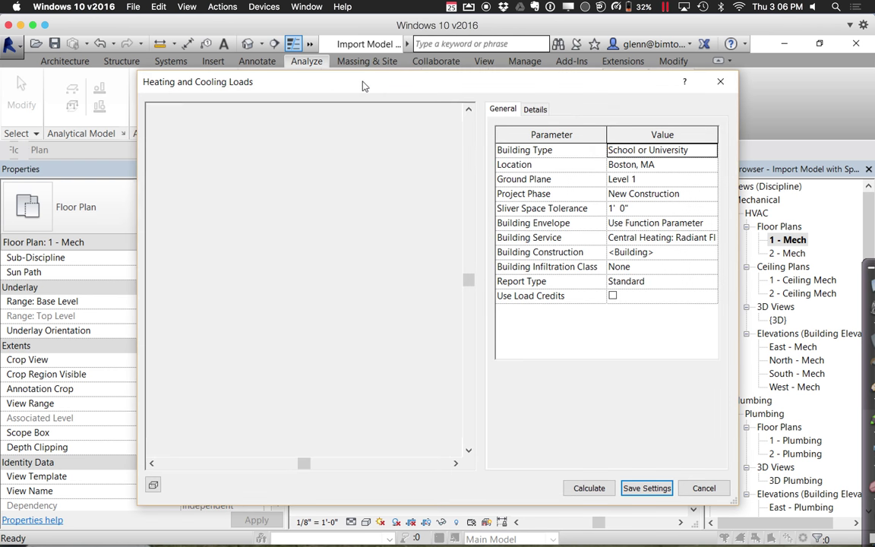
left_click(689, 238)
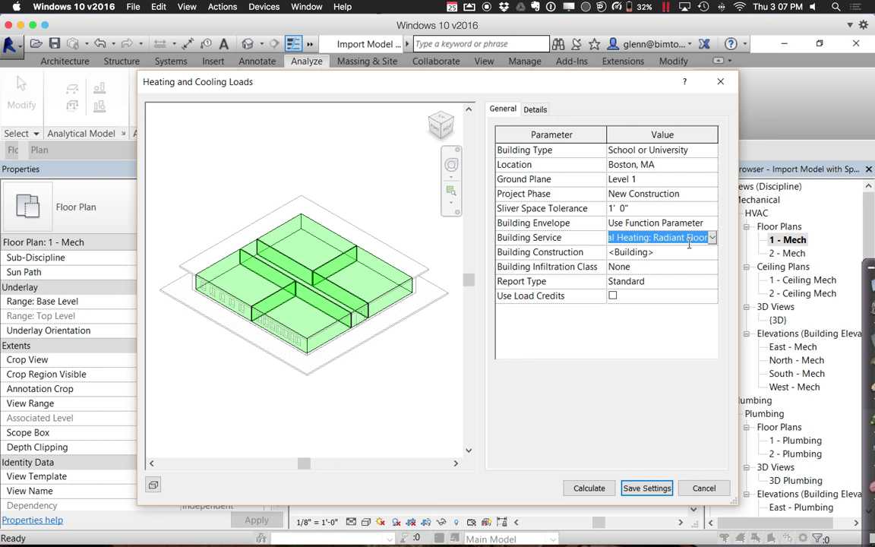
left_click(646, 488)
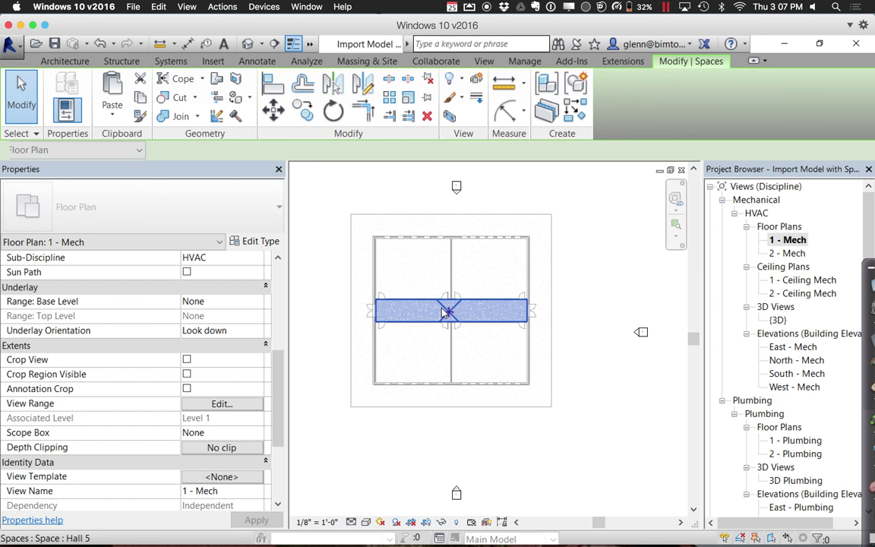
Select the Hall space and view its loads: 33406.26 Btu/h heating, 44303.55 Btu/h cooling
left_click(448, 312)
left_click_drag(278, 393, 279, 437)
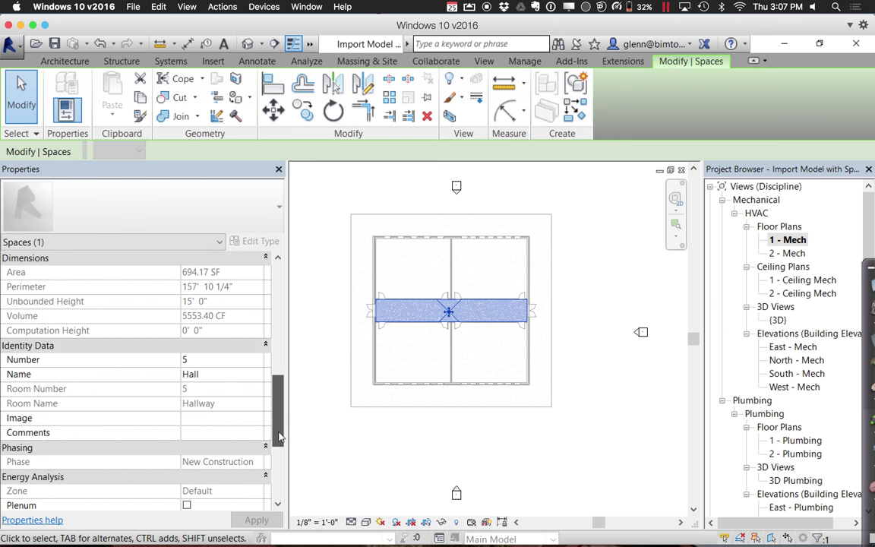
scroll(273, 445, "down", 3)
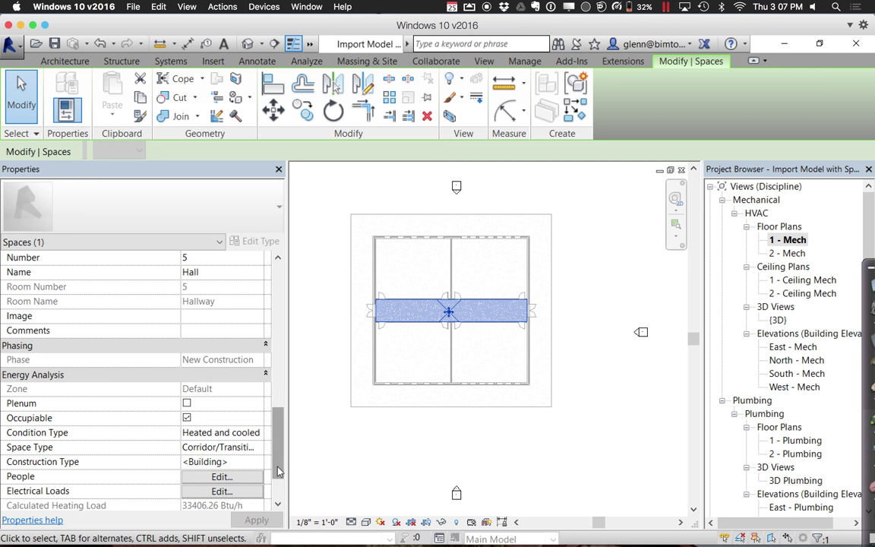
mouse_move(278, 472)
left_mouse_down()
mouse_move(278, 496)
mouse_move(278, 480)
left_mouse_up()
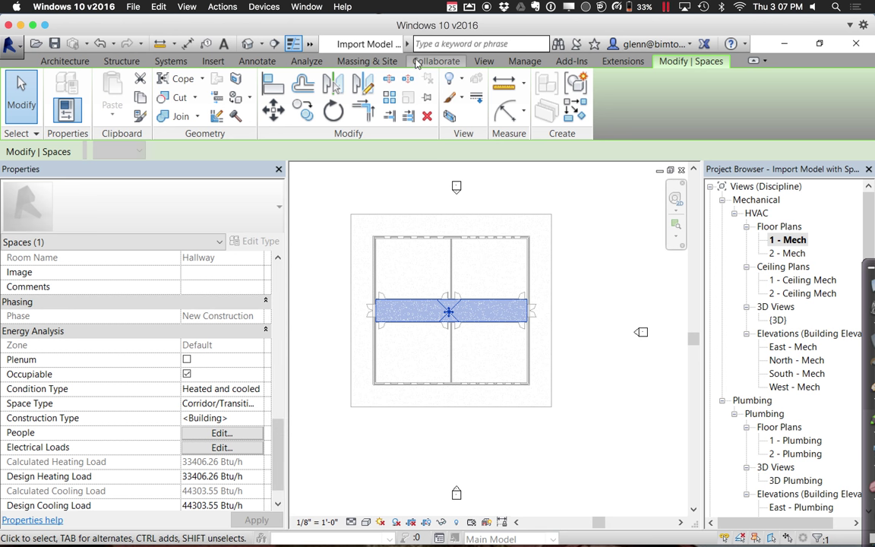
Reopen the Heating and Cooling Loads dialog from the Analyze tab
left_click(261, 64)
left_click(309, 64)
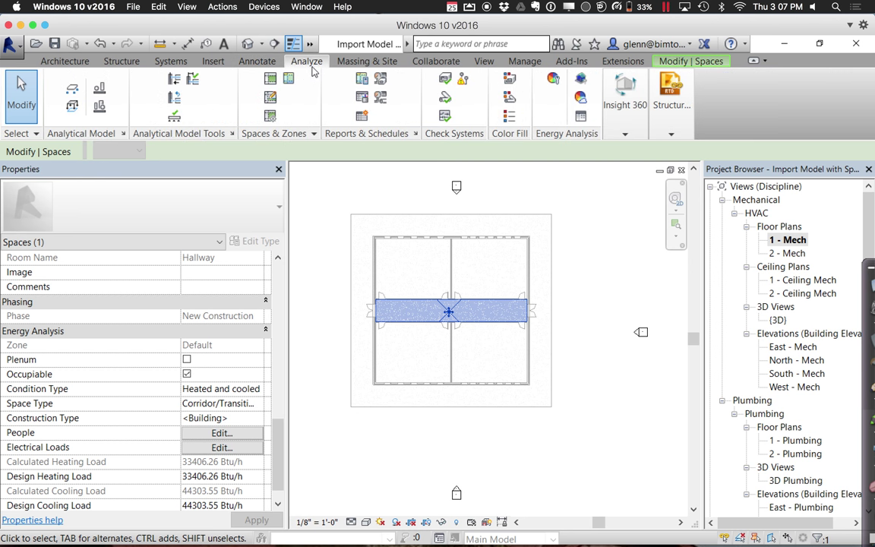
left_click(363, 81)
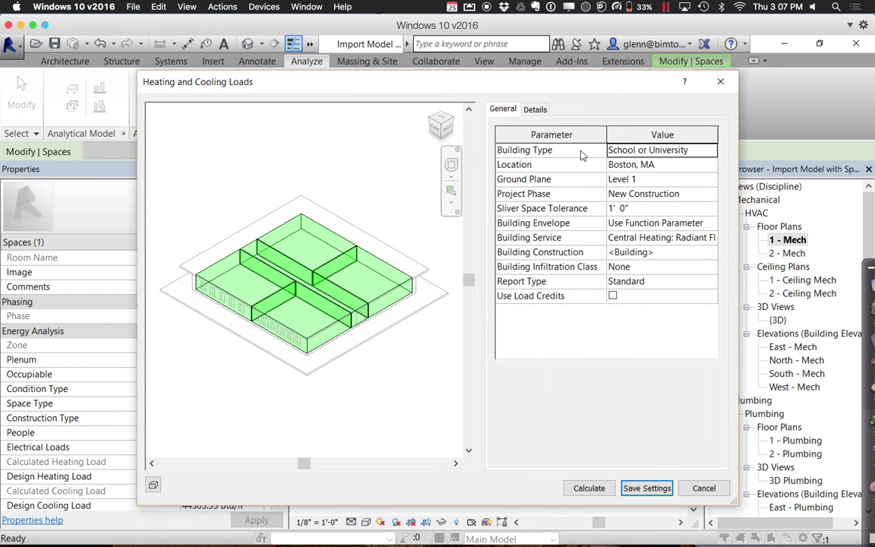
In the load details, review the Hall space and set the Default zone to Central Heating: Radiators
left_click(536, 110)
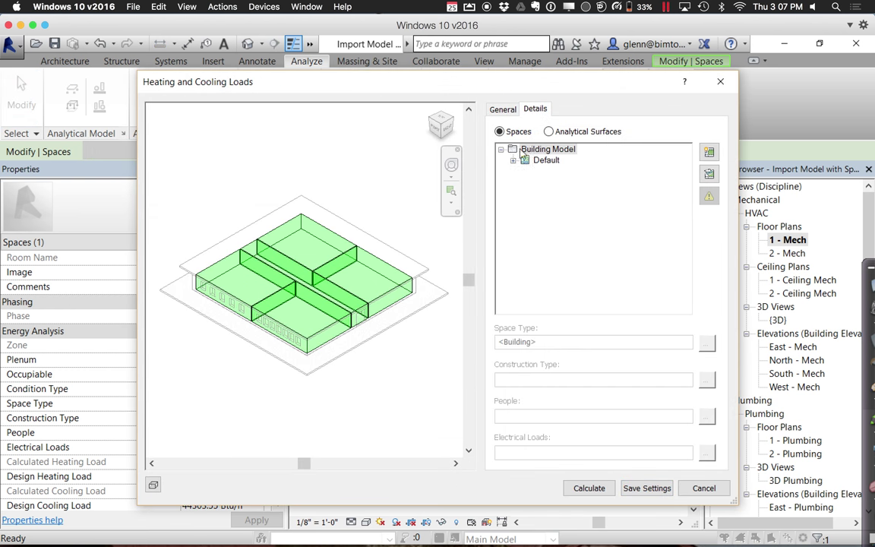
left_click(513, 160)
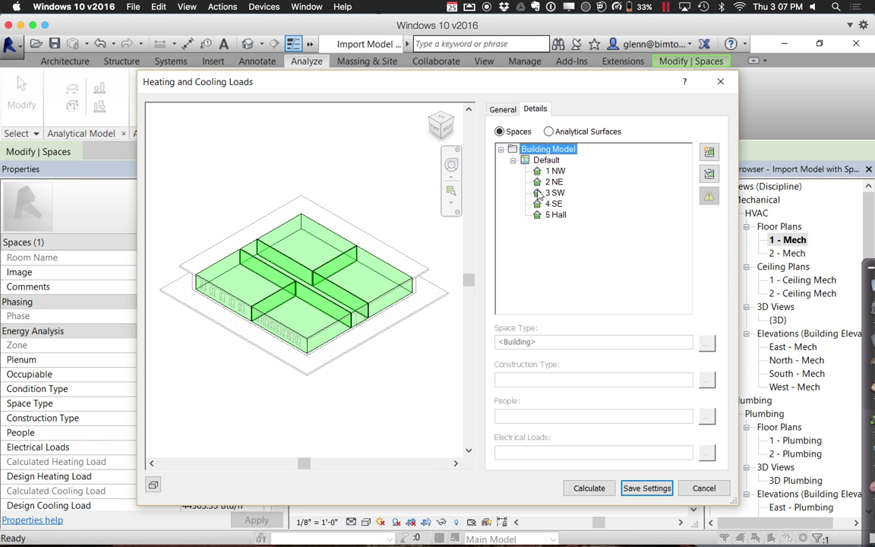
left_click(555, 215)
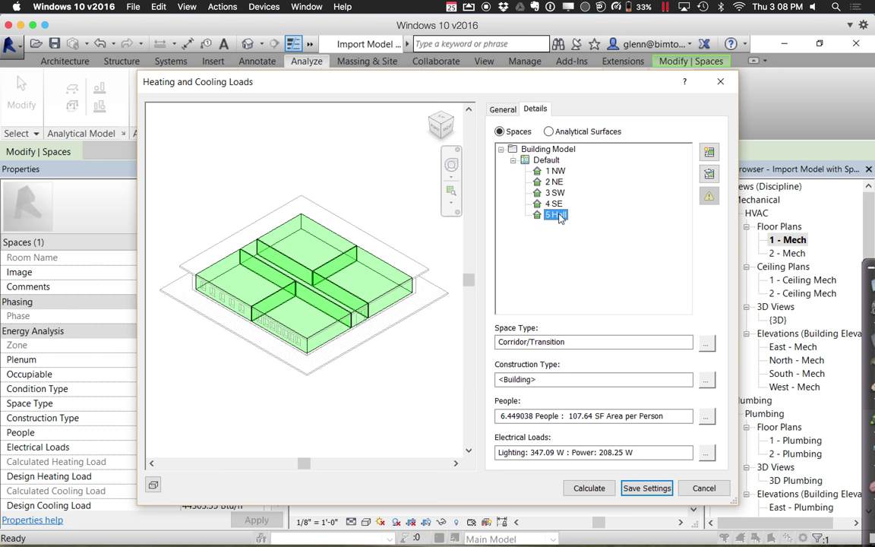
left_click(549, 161)
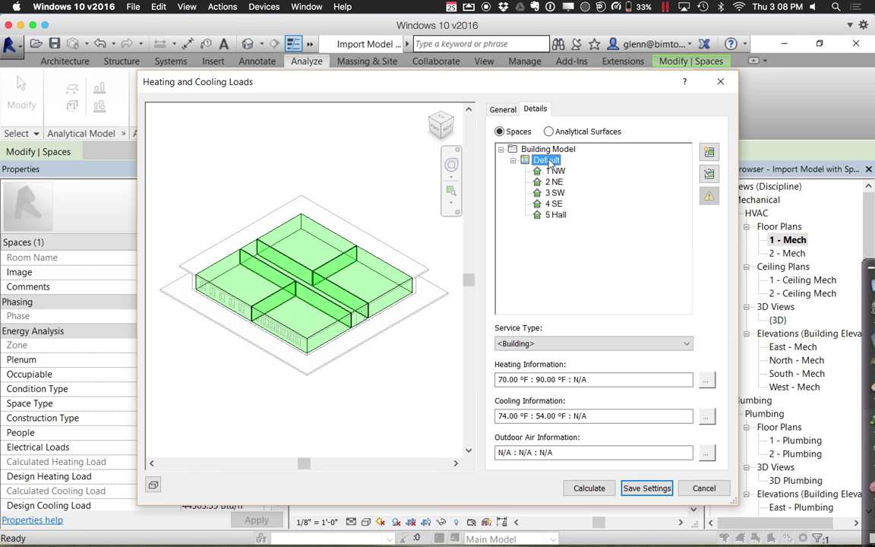
left_click(589, 344)
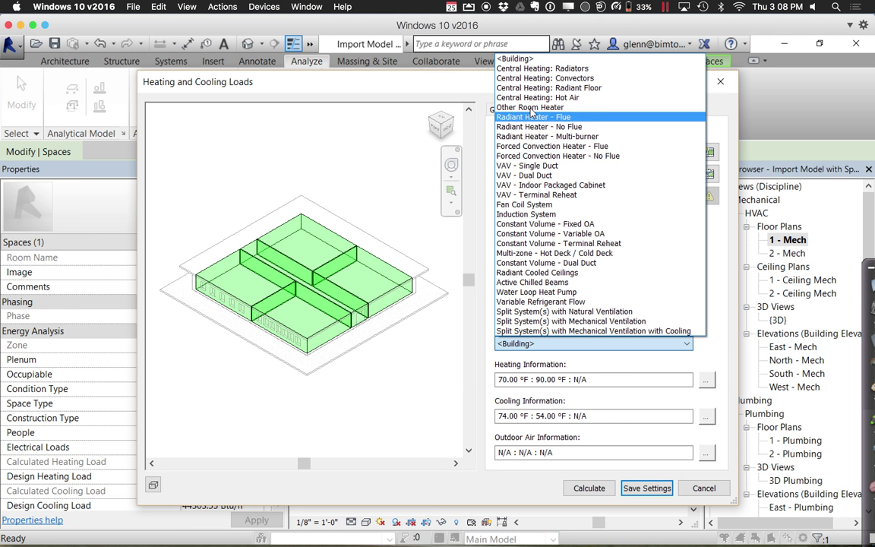
left_click(535, 70)
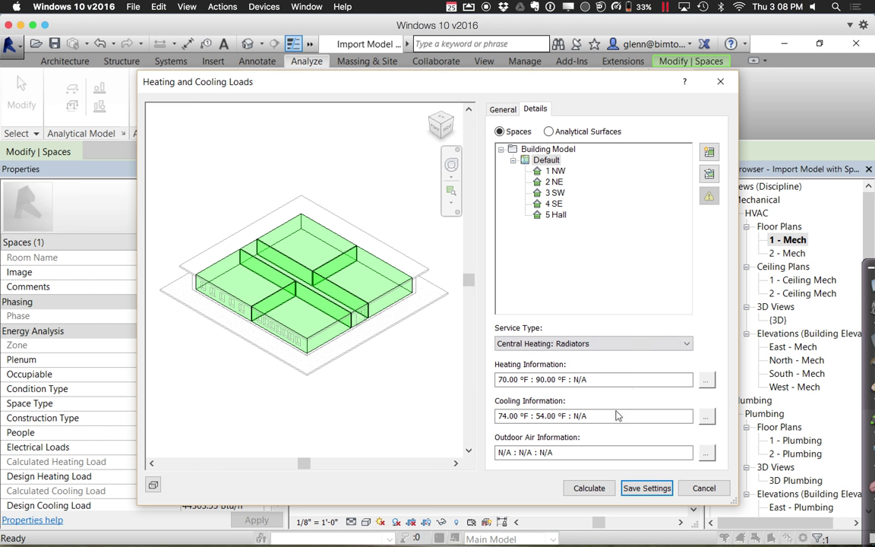
Calculate loads and review the report: 325,648.7 Btu/h peak cooling, 206,392.3 Btu/h peak heating
left_click(596, 488)
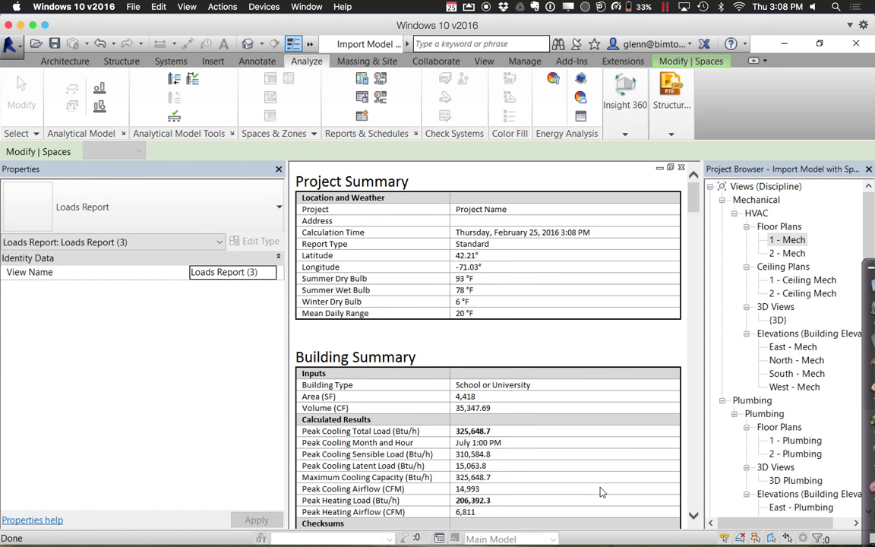
scroll(600, 492, "down", 5)
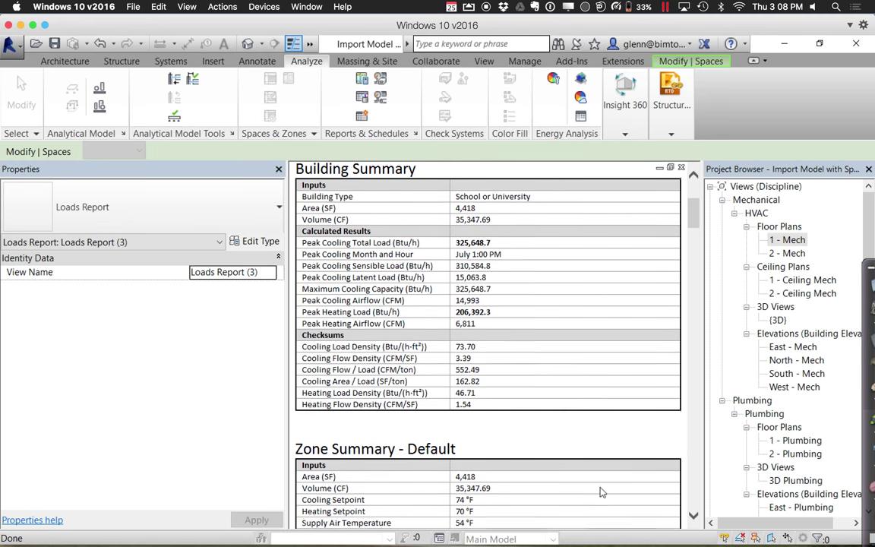
scroll(600, 492, "down", 1)
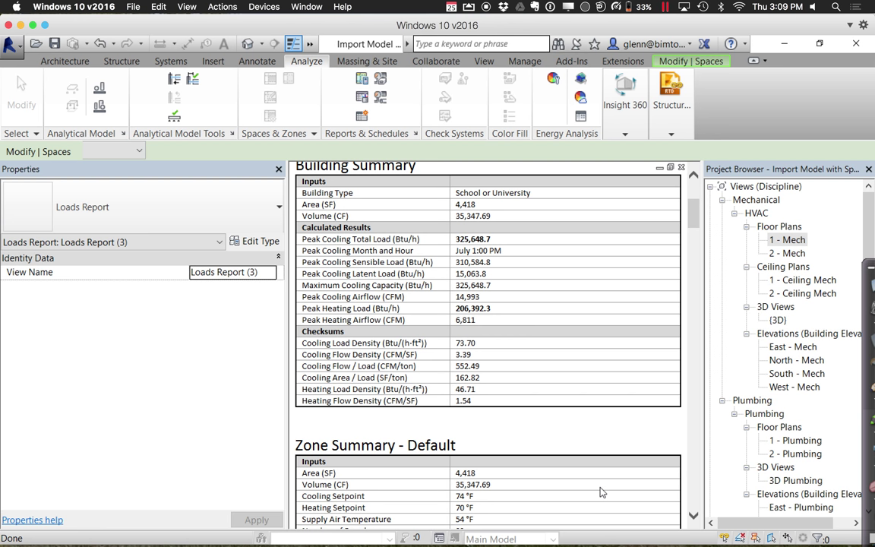
scroll(442, 460, "down", 6)
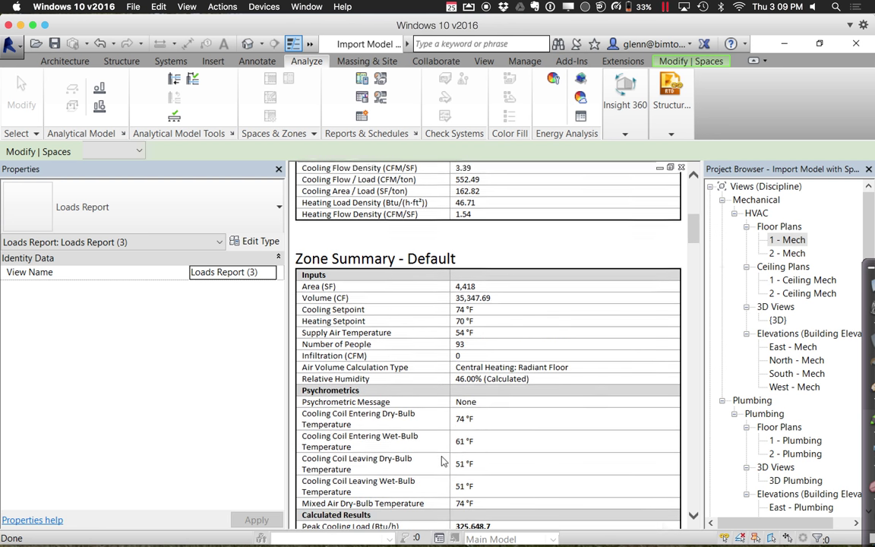
Scroll to the Space Summary for 1 NW, then close the Loads Report
scroll(442, 460, "down", 10)
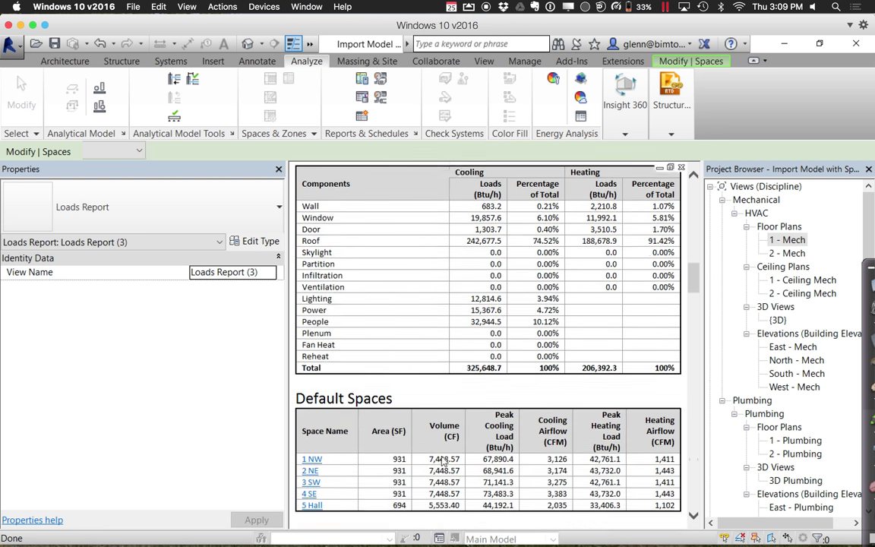
scroll(443, 460, "down", 6)
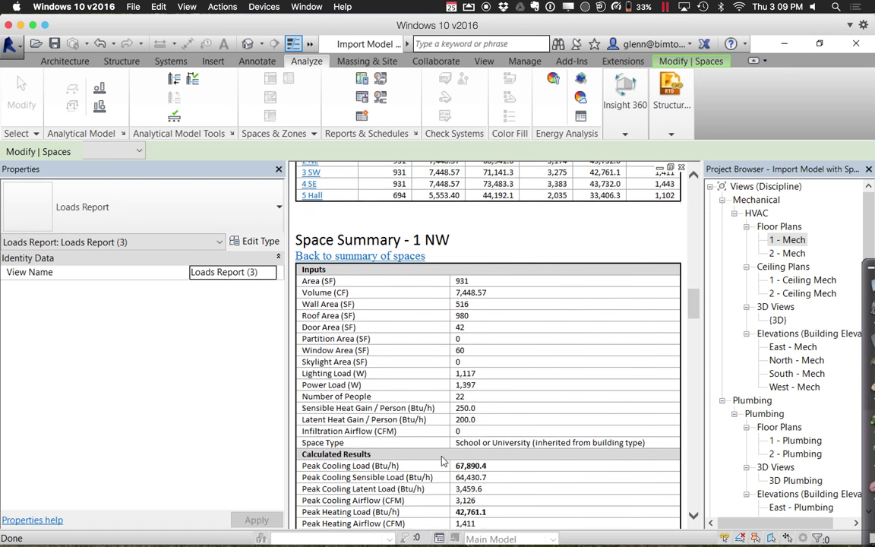
scroll(443, 460, "down", 1)
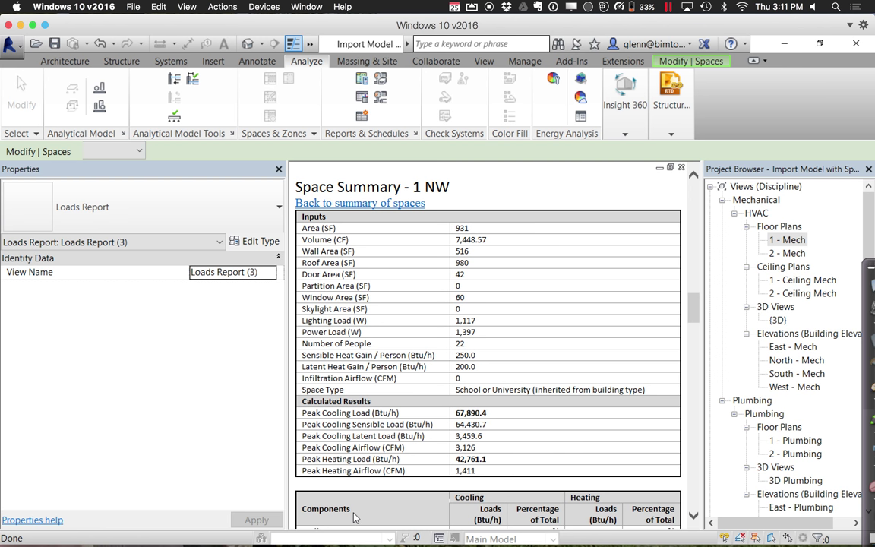
left_click(681, 168)
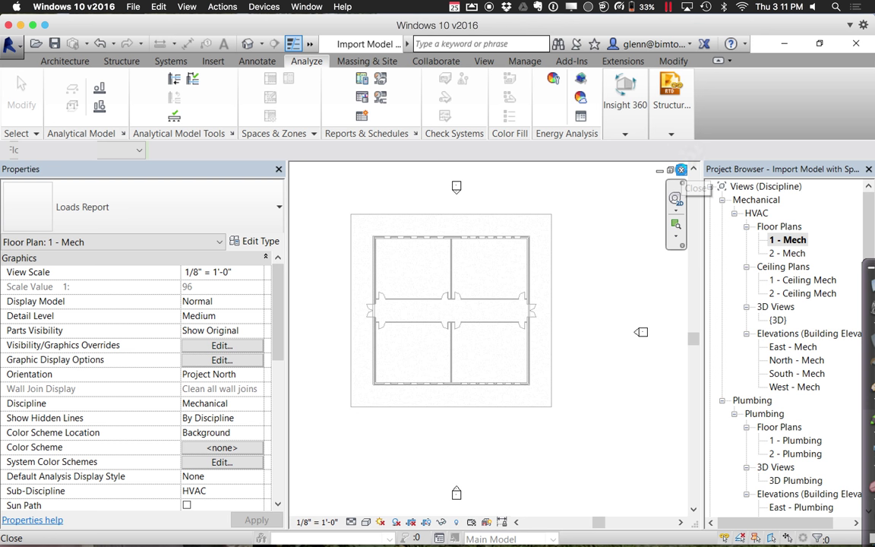
Close the 1 - Mech plan and open the 18A5 sanitary fixtures project from Session 16 > Plumbing Examples
left_click(682, 170)
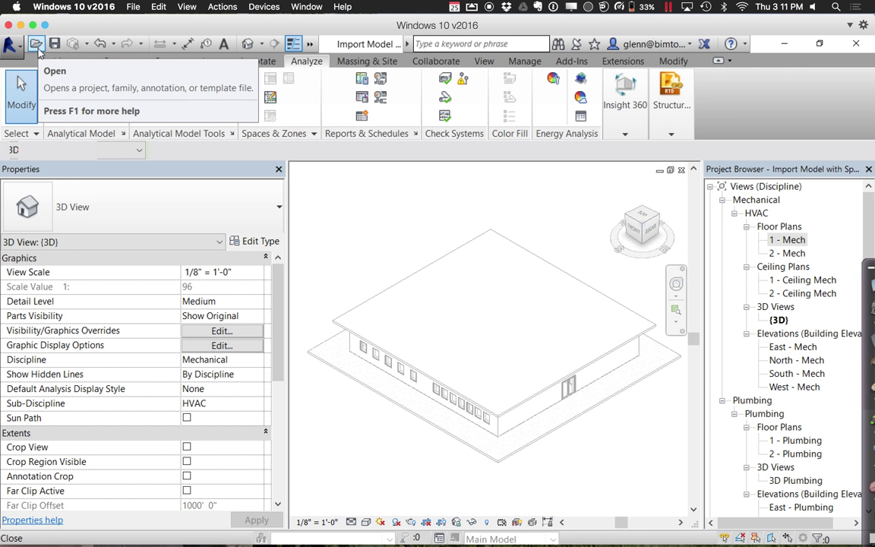
left_click(36, 45)
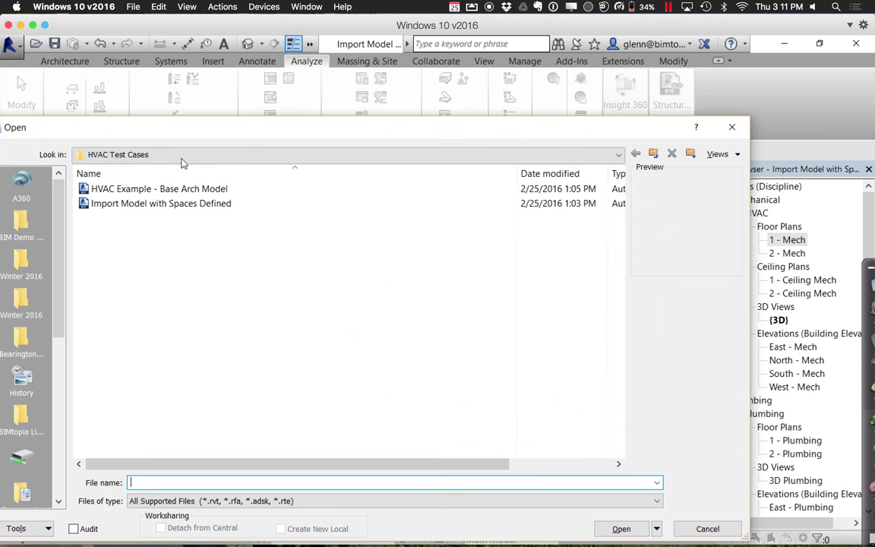
left_click(179, 155)
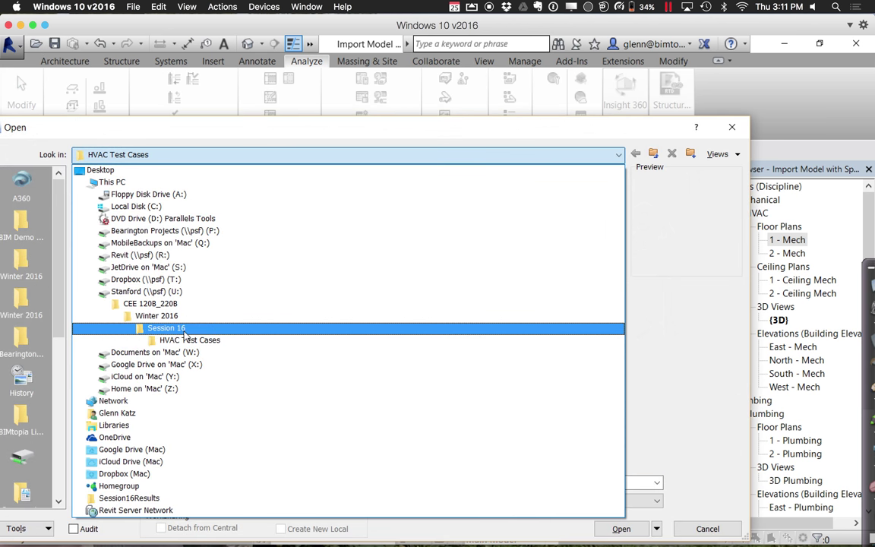
left_click(183, 330)
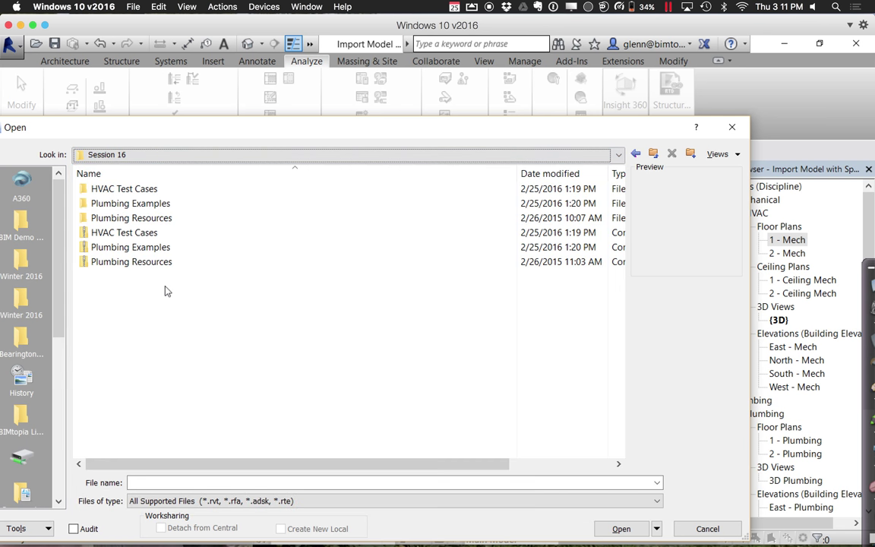
double_click(147, 205)
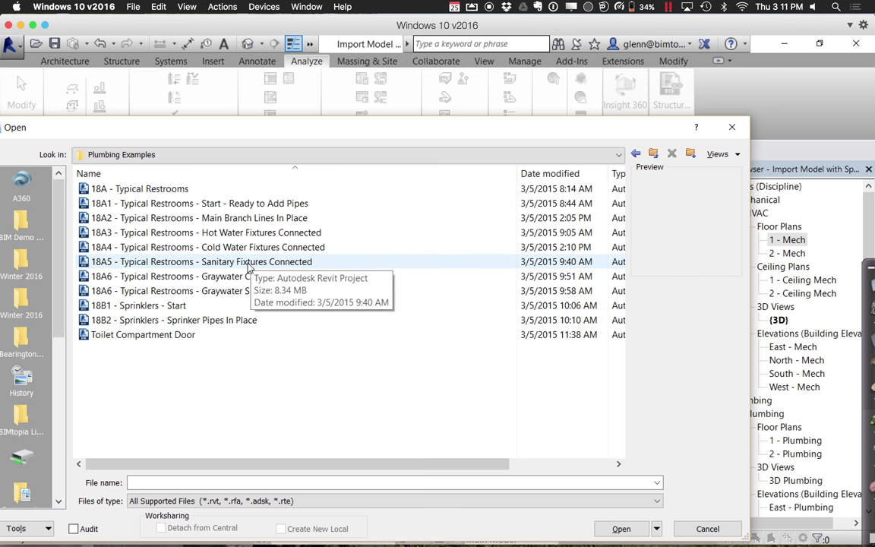
double_click(249, 266)
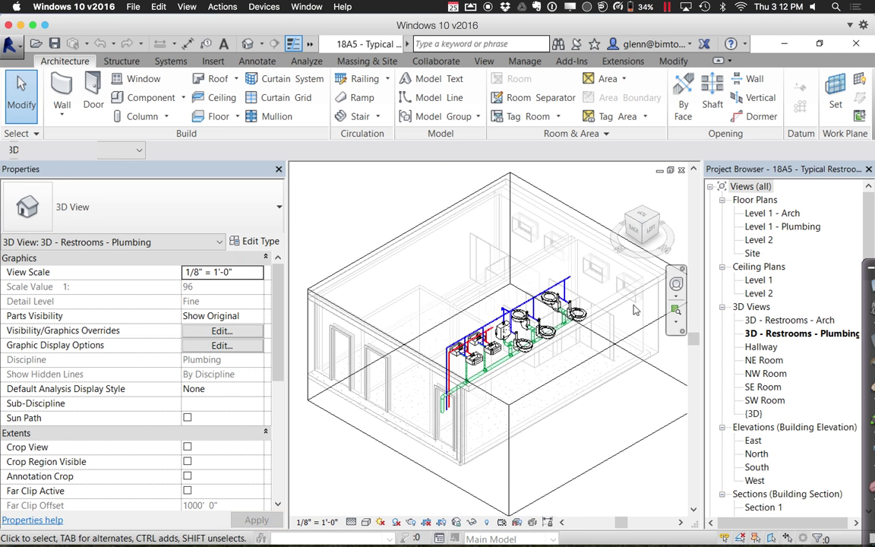
Begin zooming into a region of the 3D restroom plumbing view
left_click(676, 312)
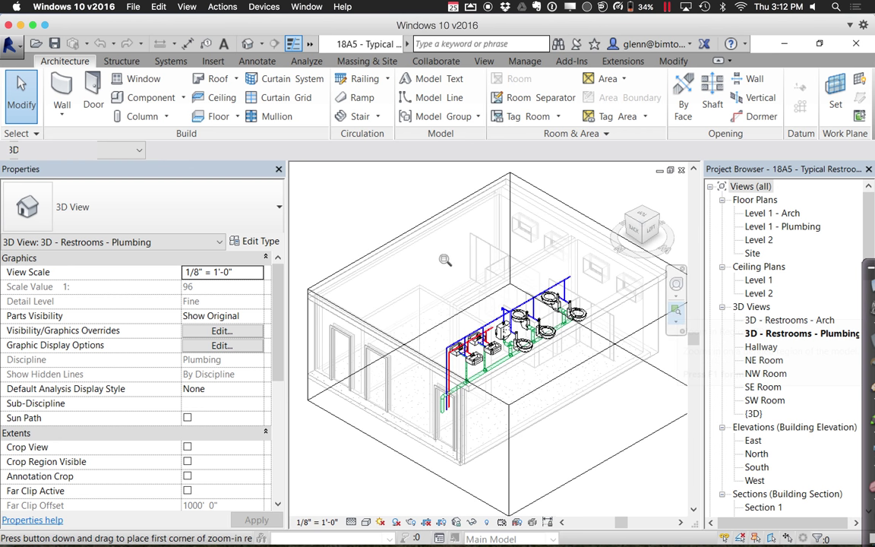
Zoom in twice in 3D on the wall-hung toilets and their blue and green pipes
left_click_drag(436, 252, 579, 390)
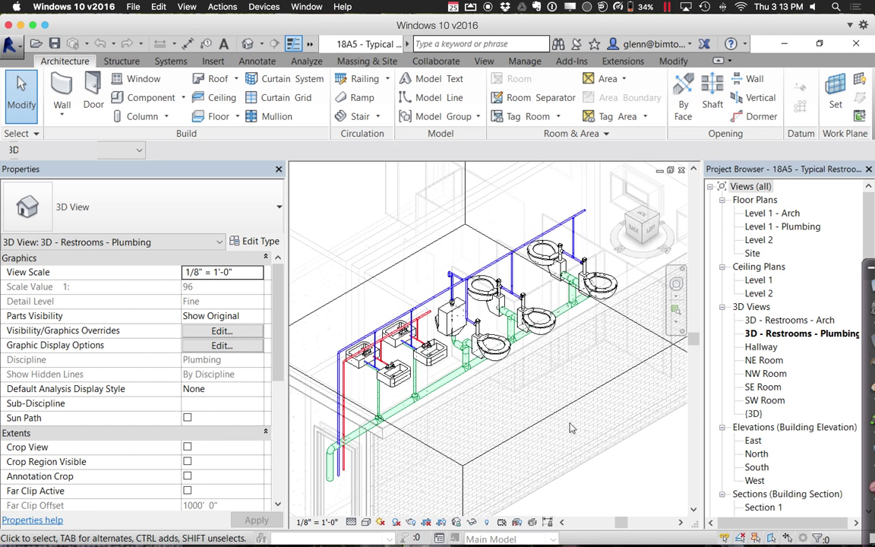
left_click(676, 314)
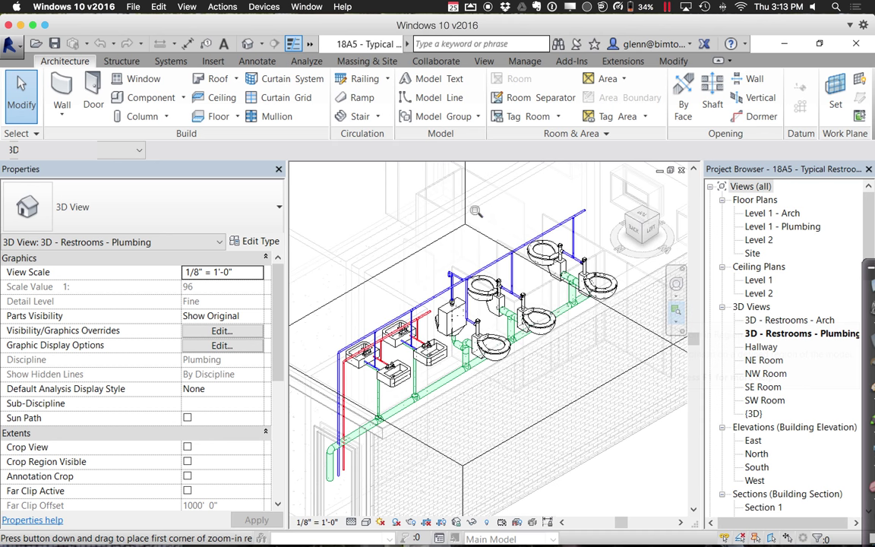
left_click_drag(458, 204, 628, 340)
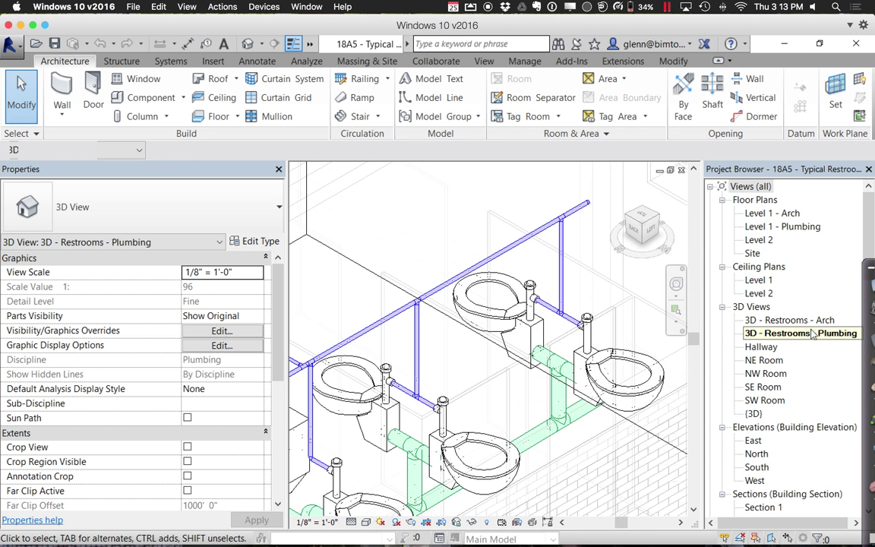
left_click(774, 216)
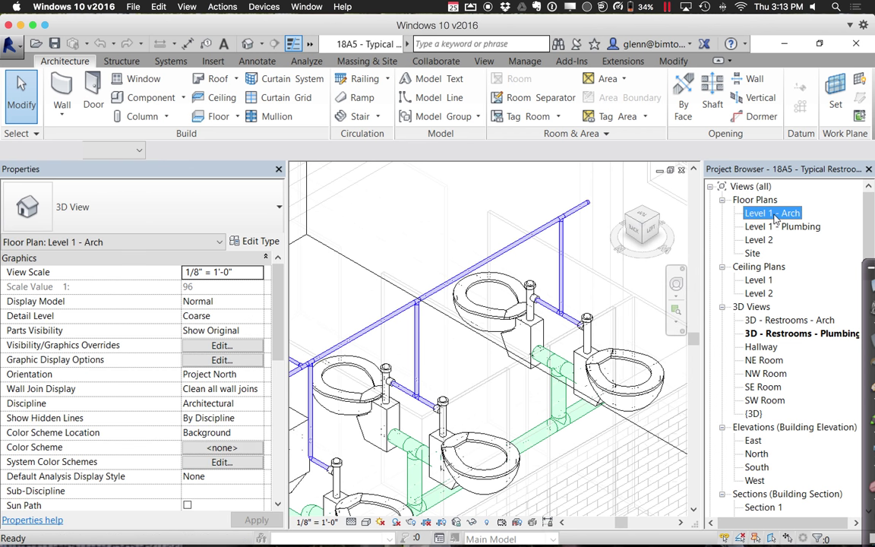
Open the Level 1 - Arch plan and zoom in on the restroom fixtures and pipe chase
double_click(774, 215)
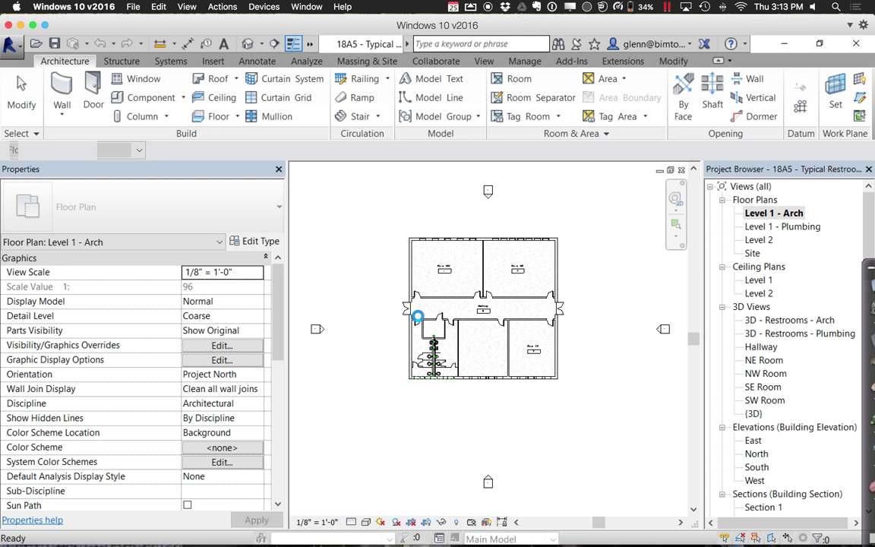
key("z")
key("r")
left_click_drag(379, 292, 456, 373)
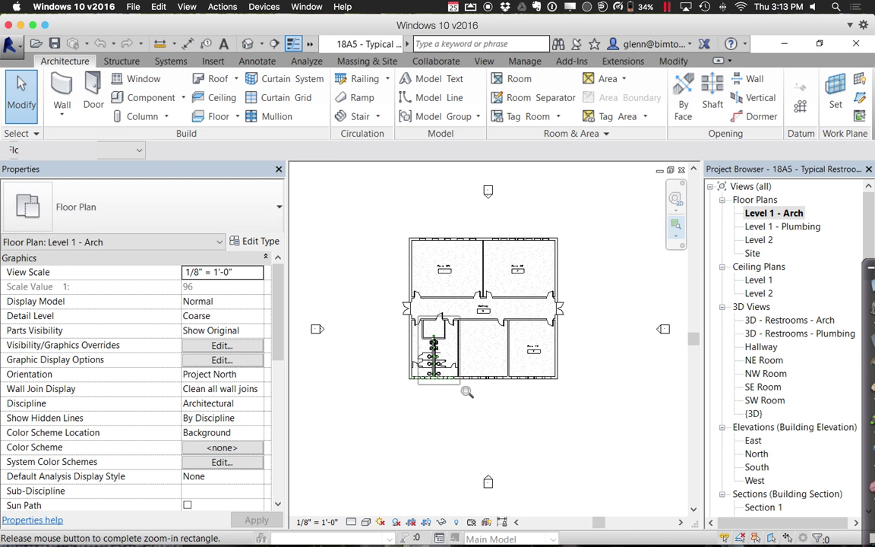
left_click_drag(467, 391, 461, 388)
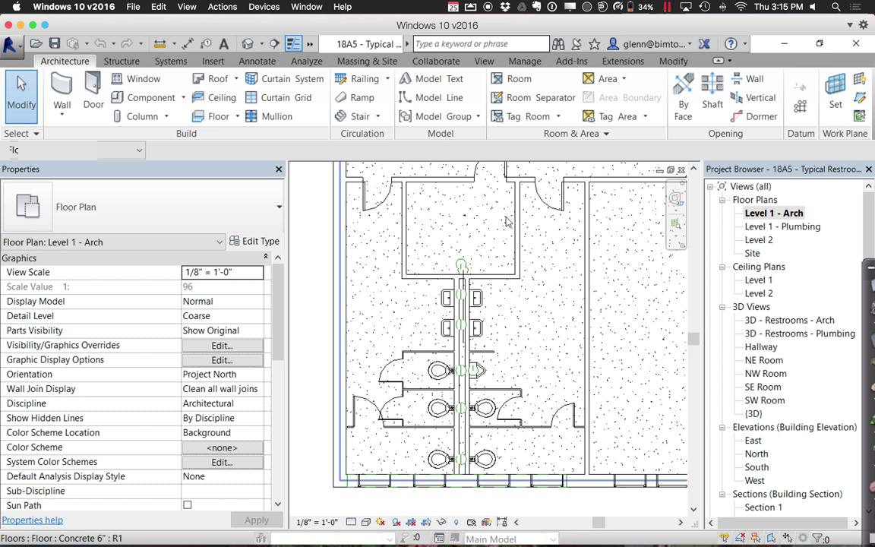
left_click(674, 224)
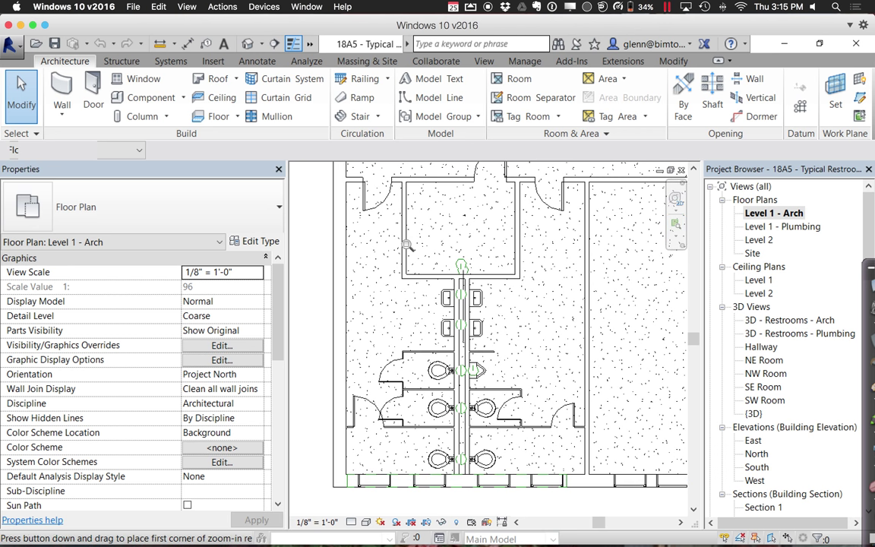
left_click_drag(401, 239, 514, 498)
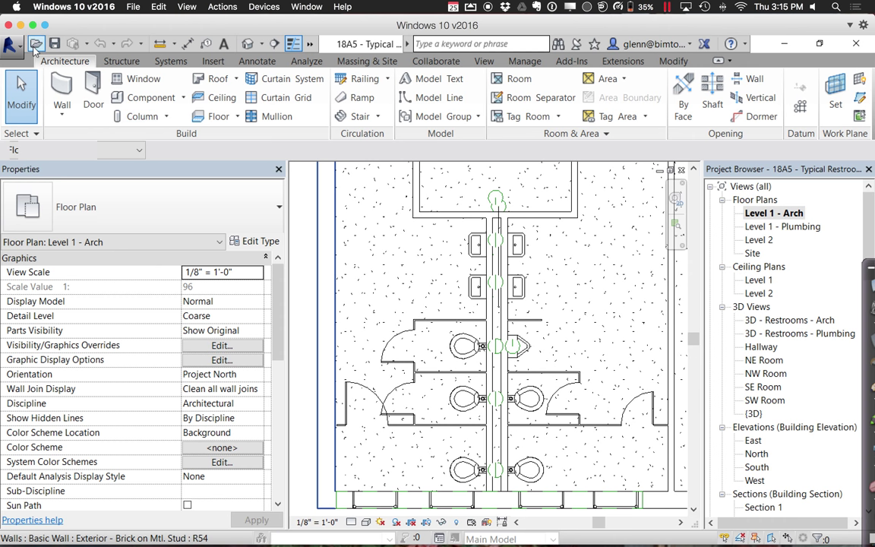
Open the 18A1 Typical Restrooms ready-to-add-pipes project from the Plumbing Examples folder
left_click(35, 44)
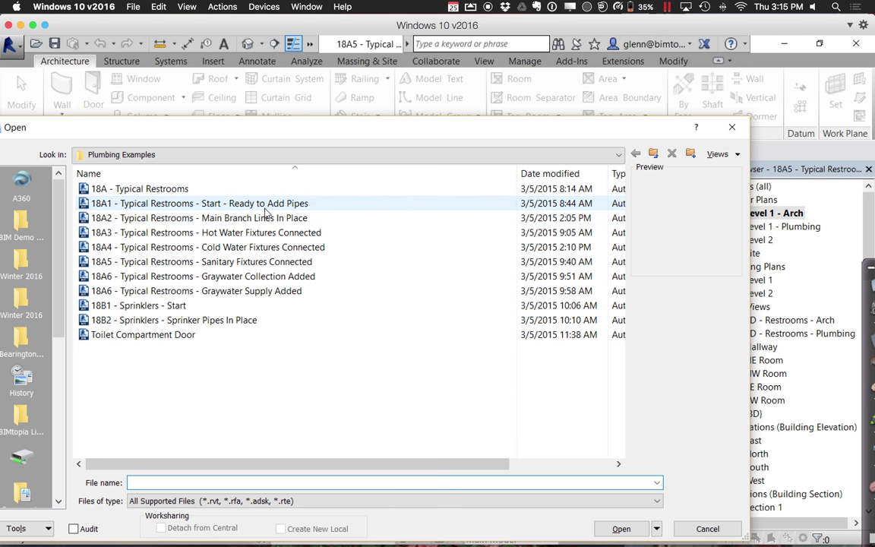
double_click(266, 212)
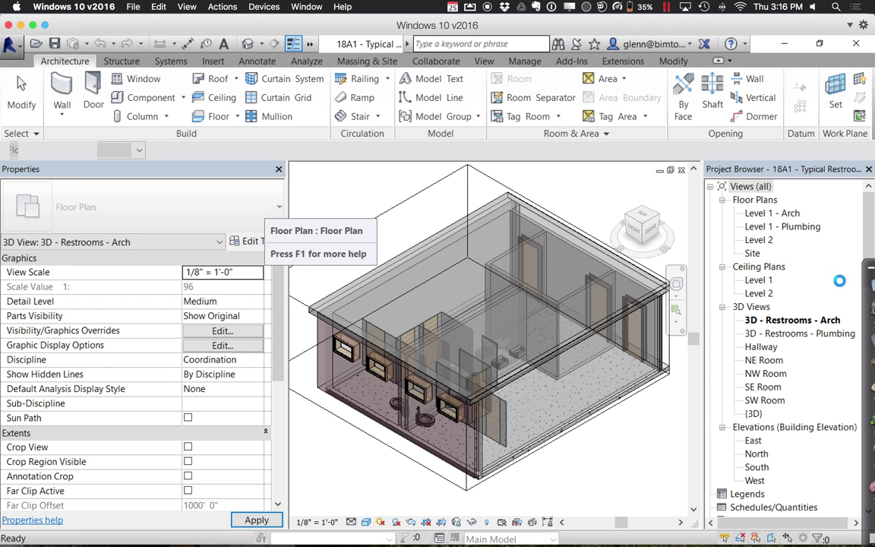
Switch the 18A1 project to the Level 1 - Plumbing floor plan
double_click(792, 226)
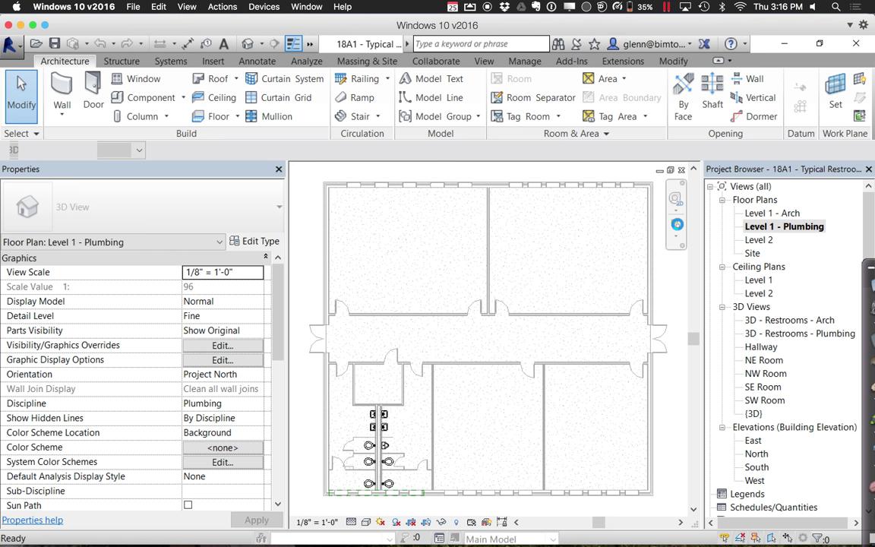
Zoom the Level 1 - Plumbing plan in on the lower-left restroom fixtures
left_click(677, 227)
left_click_drag(339, 365, 408, 507)
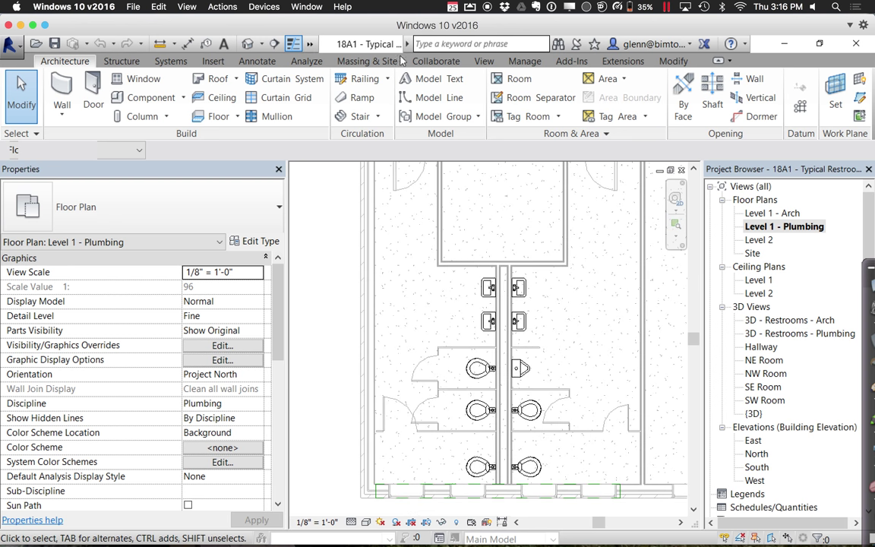
left_click(170, 61)
Start a new pipe and set its system type to Domestic Cold Water
left_click(365, 95)
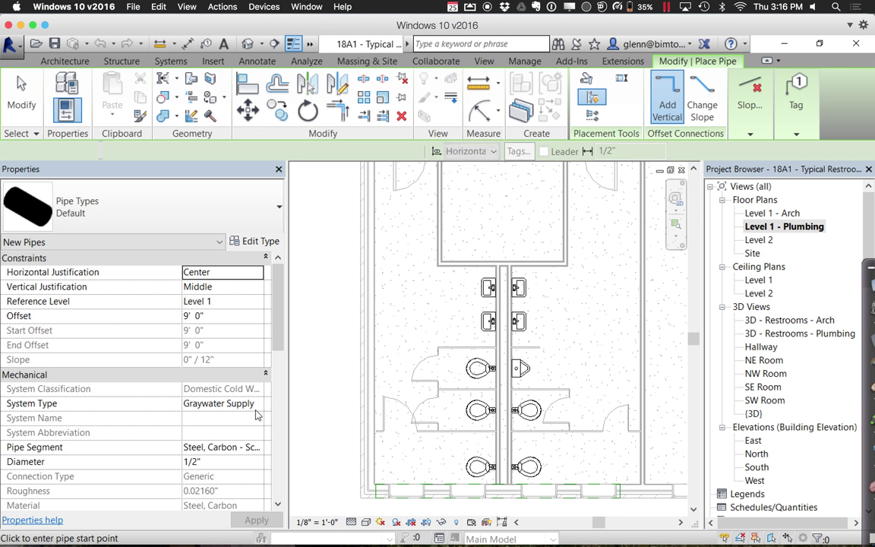
left_click(258, 407)
left_click(258, 403)
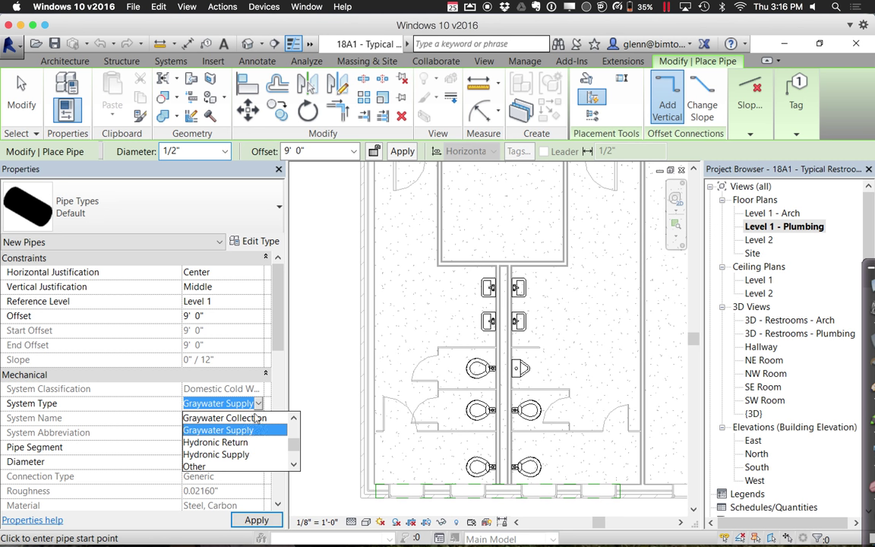
left_click_drag(293, 447, 290, 429)
left_click(272, 419)
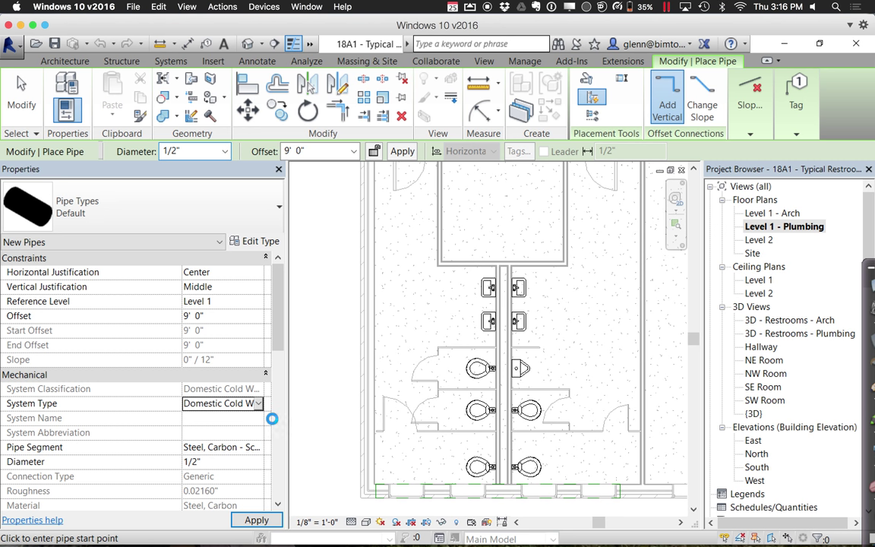
left_click(228, 463)
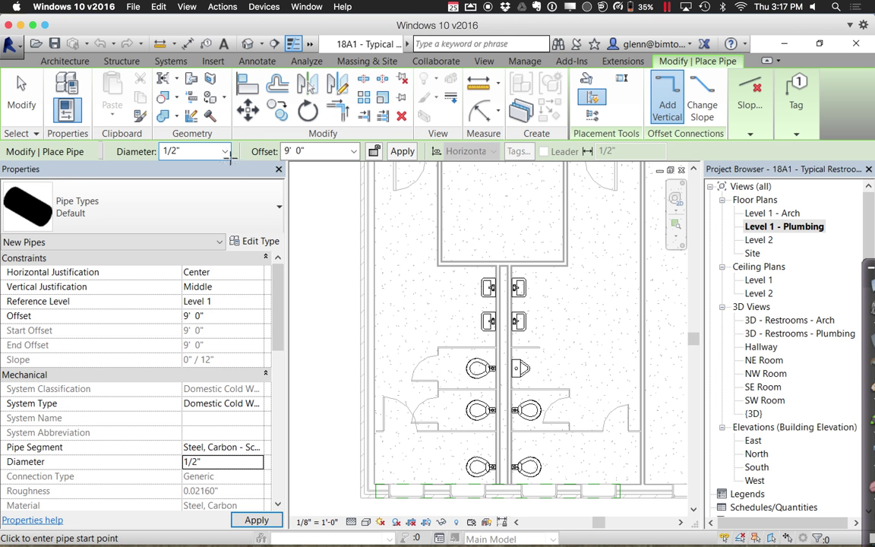
key("Escape")
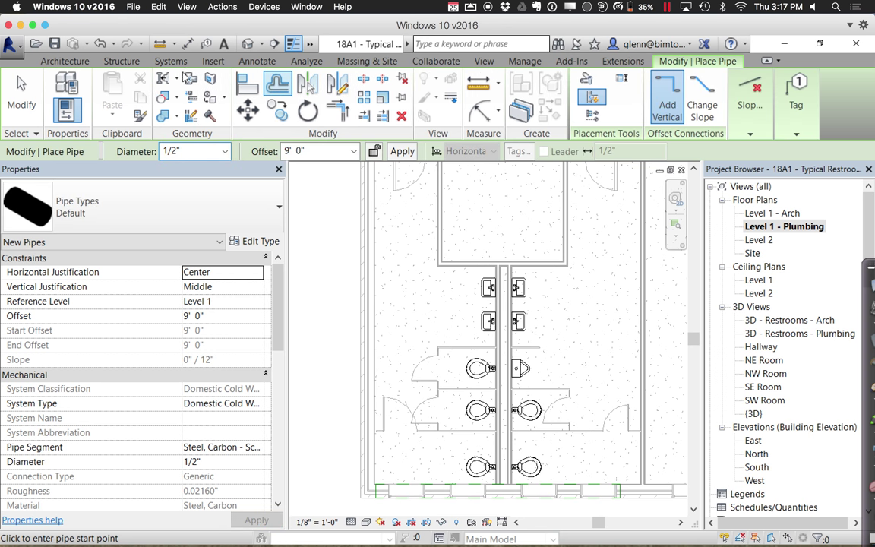
Set the new pipe's diameter to 1" and its offset to 5' 0"
left_click(171, 62)
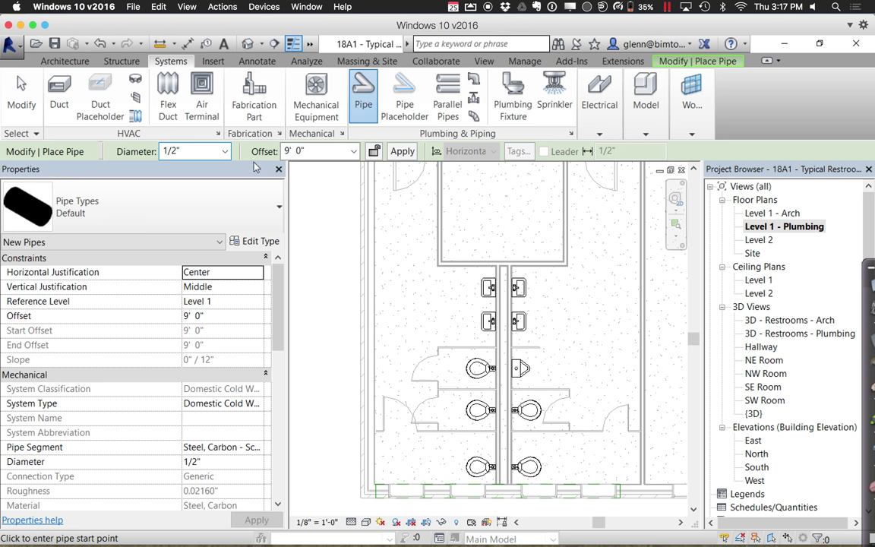
left_click(225, 151)
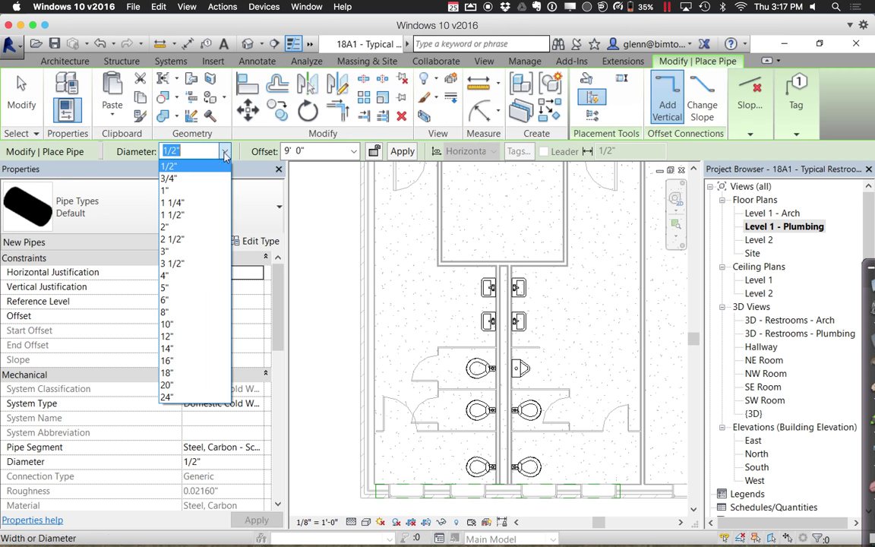
left_click(171, 190)
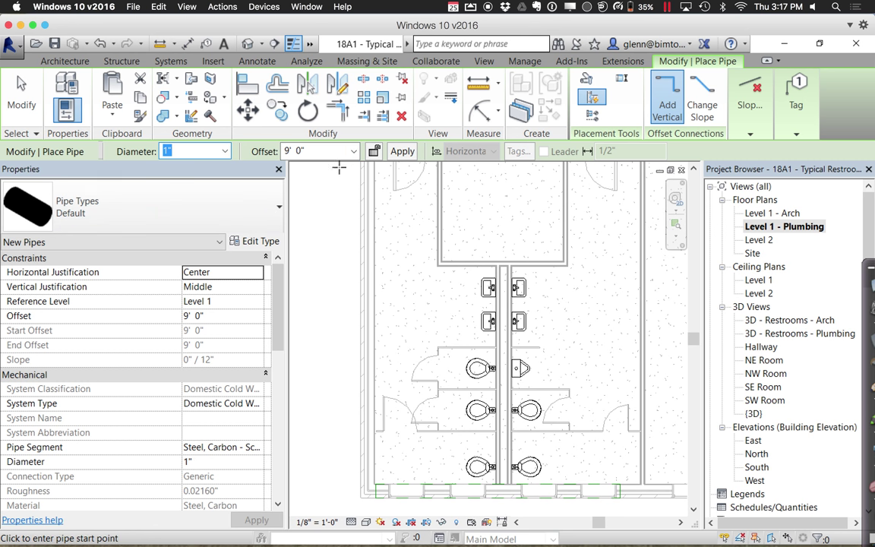
left_click(308, 151)
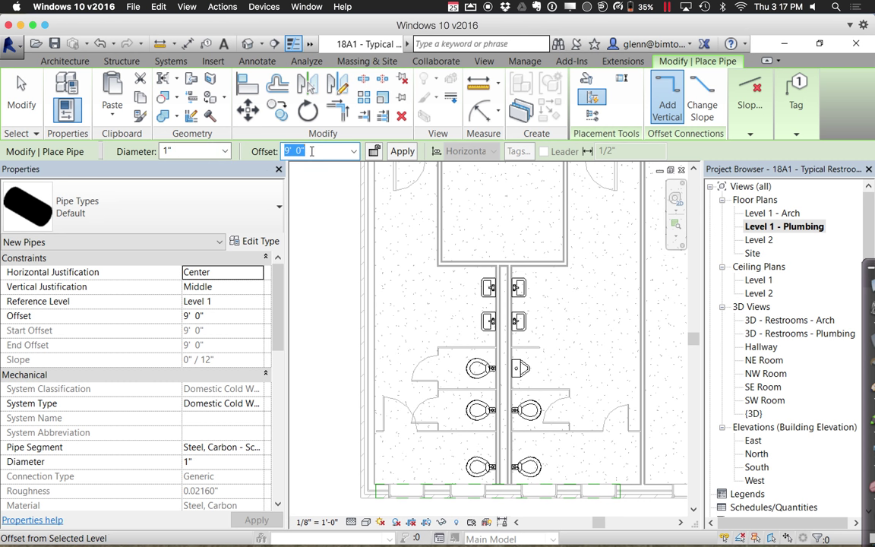
type("5")
key("Return")
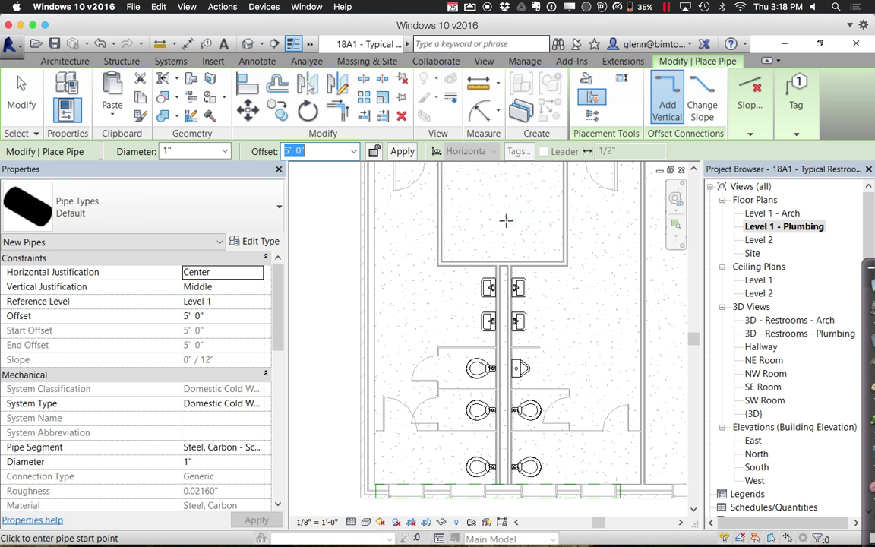
Draw the 1" cold water pipe from above the fixture rows to the bottom water closet
left_click(503, 218)
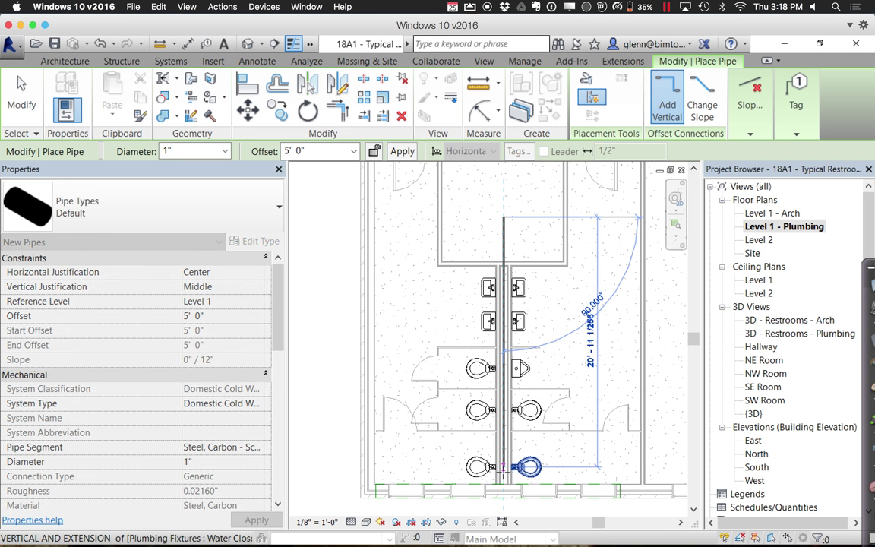
left_click(502, 468)
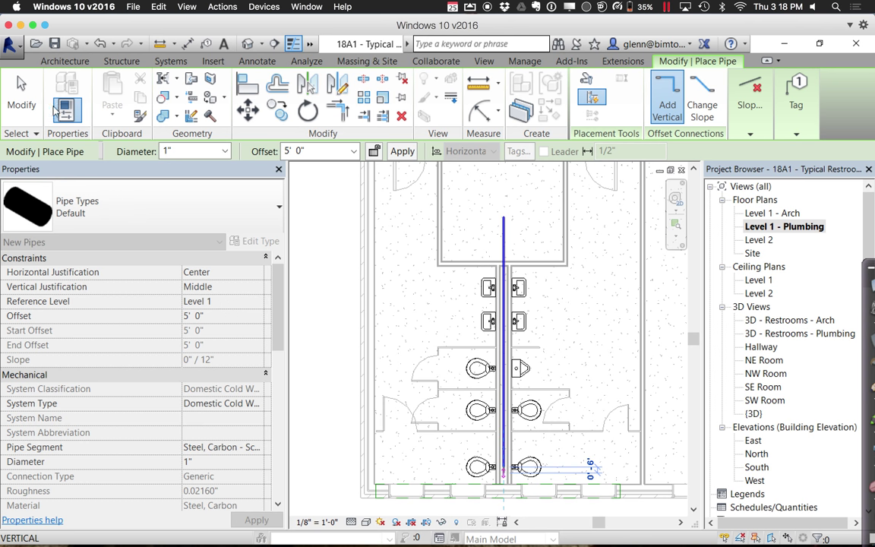
left_click(29, 88)
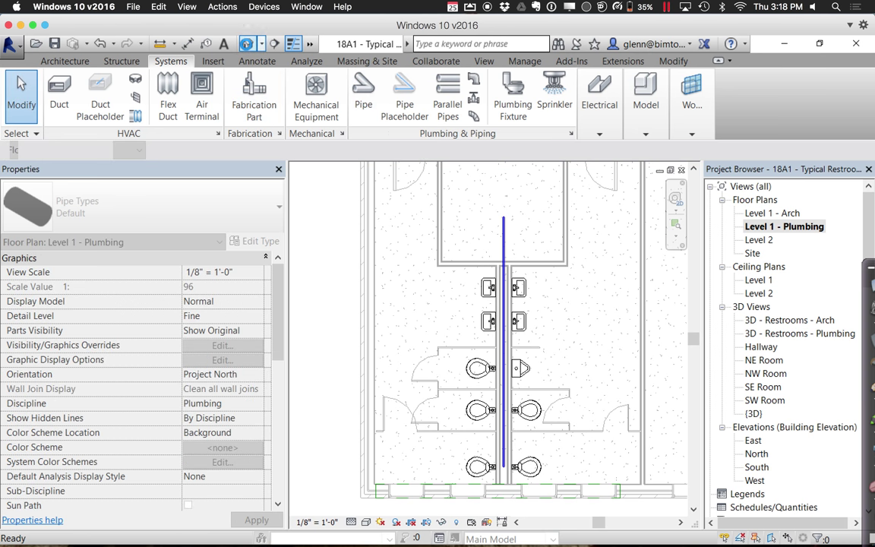
left_click(248, 44)
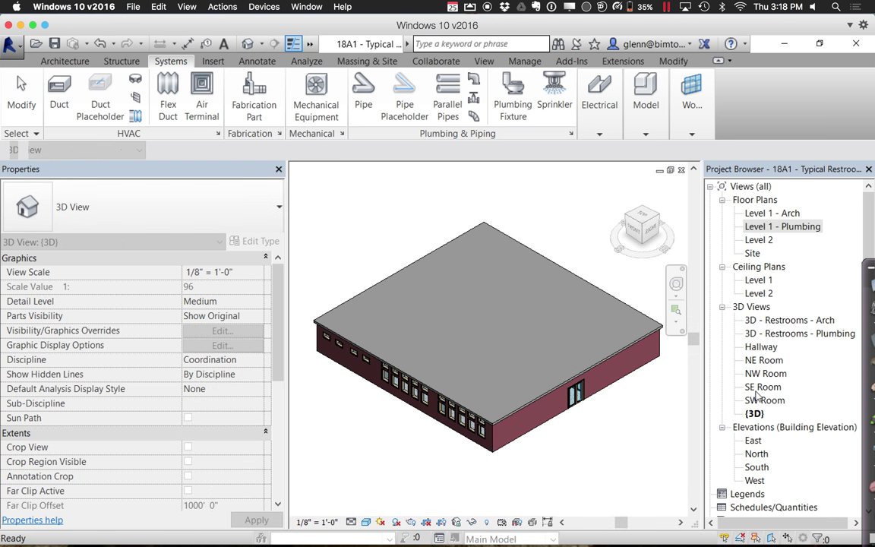
In 3D - Restrooms - Plumbing, zoom on the toilets and try capping the cold water pipe
double_click(787, 335)
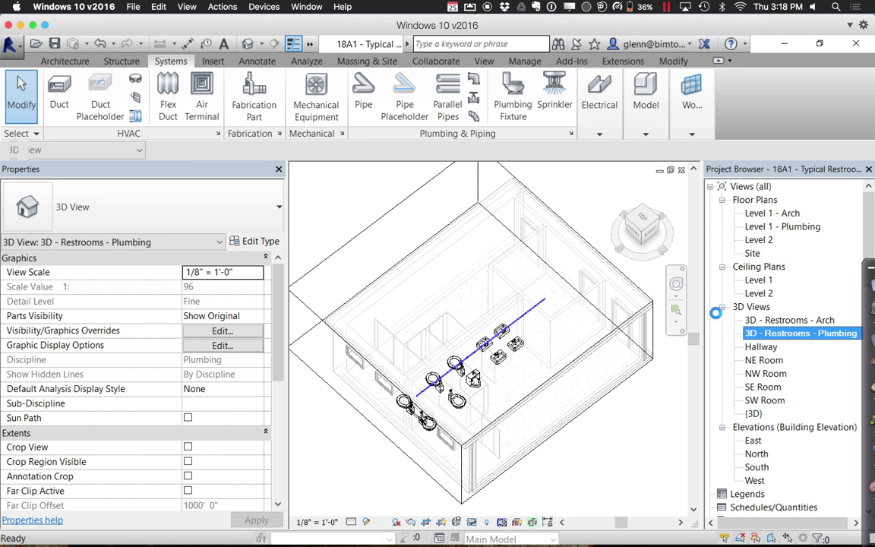
left_click(676, 310)
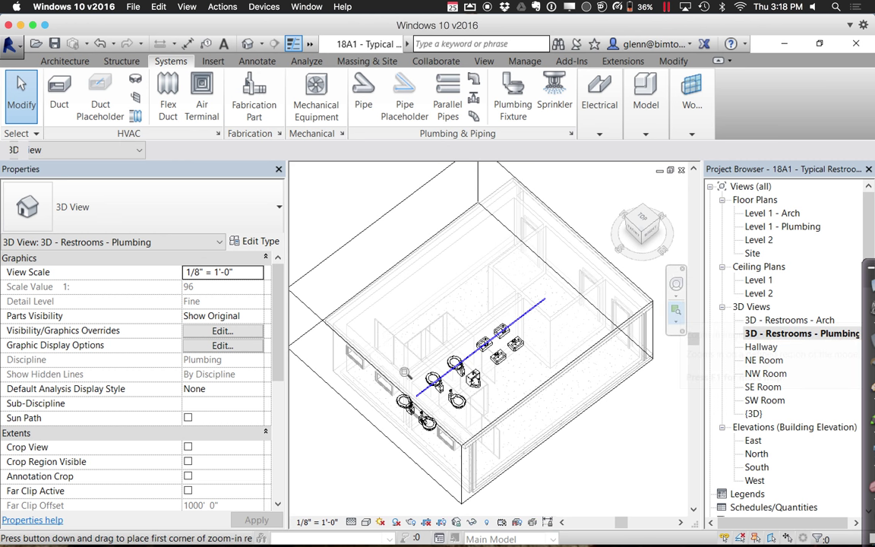
left_click_drag(335, 299, 463, 403)
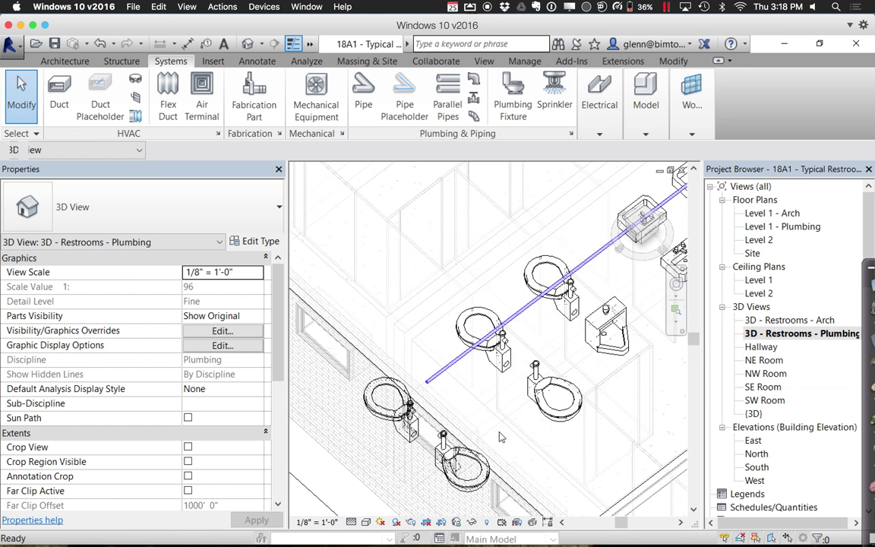
left_click(443, 372)
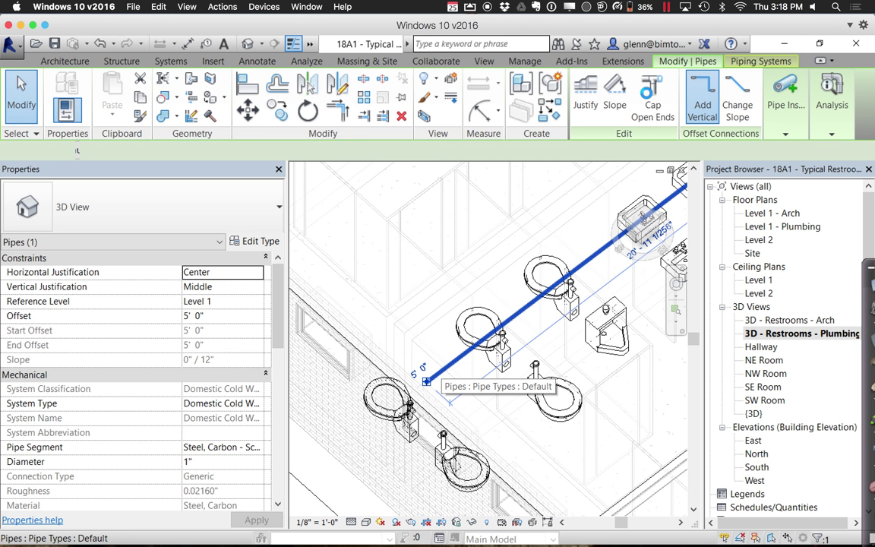
left_click(652, 98)
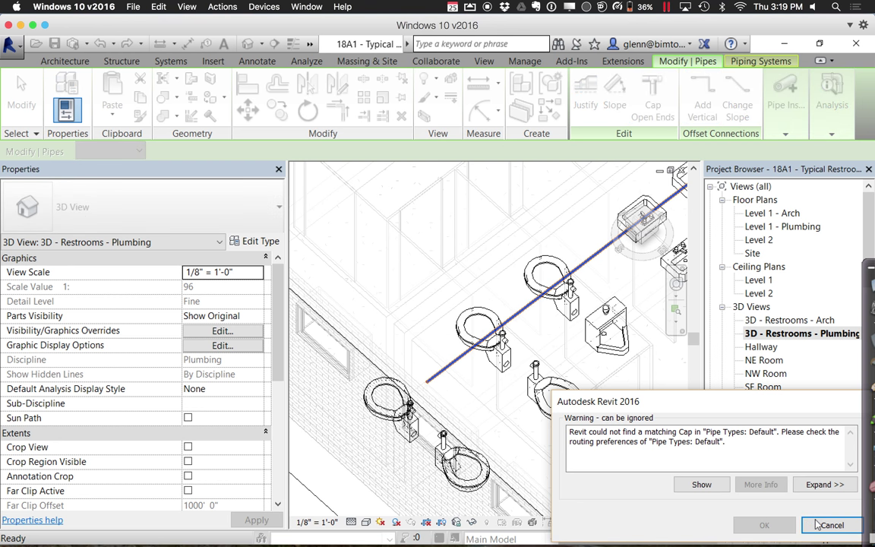
left_click(818, 524)
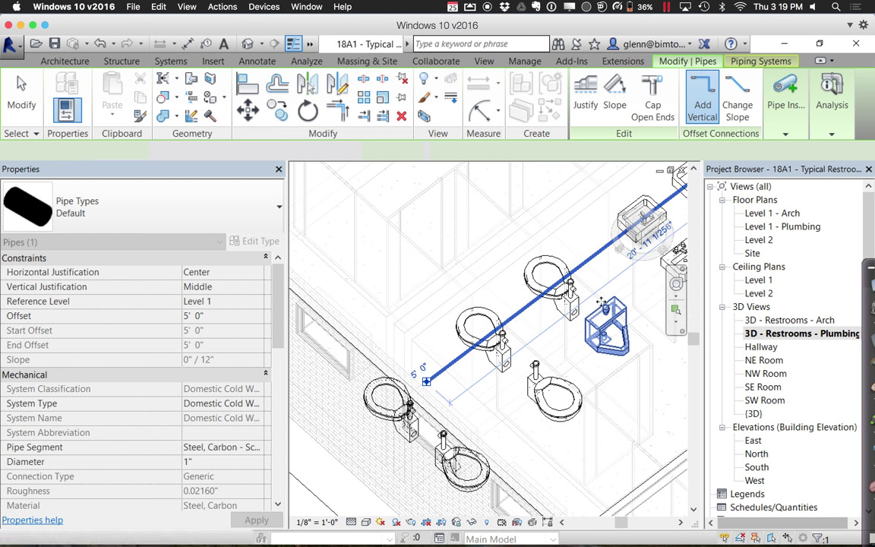
left_click(606, 323)
left_click(647, 113)
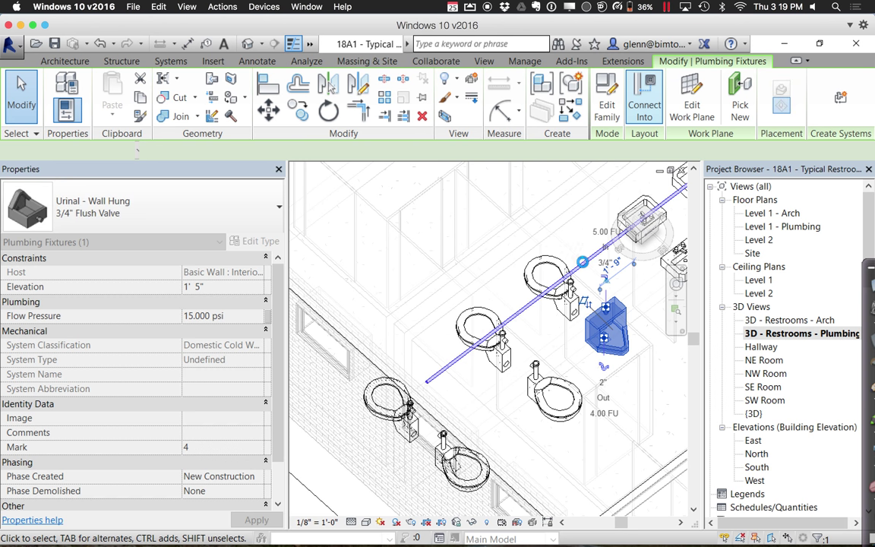
left_click(582, 262)
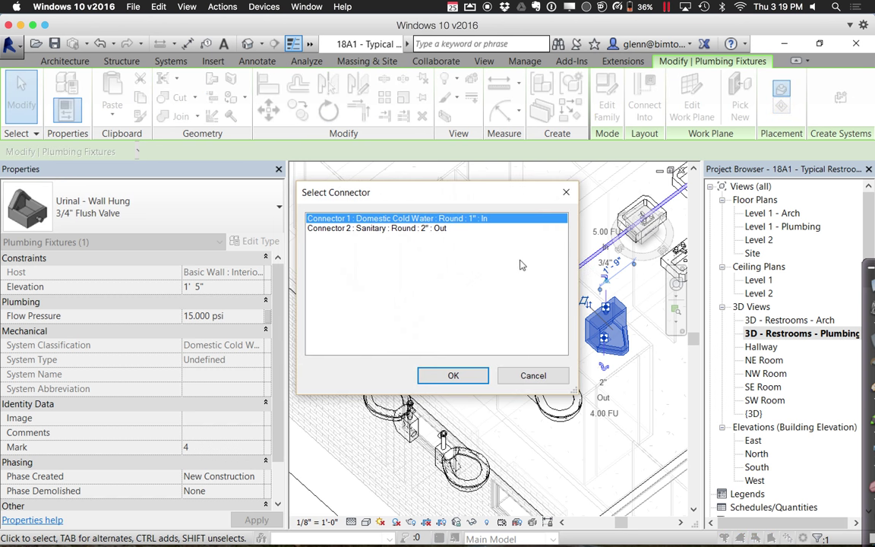
left_click(444, 376)
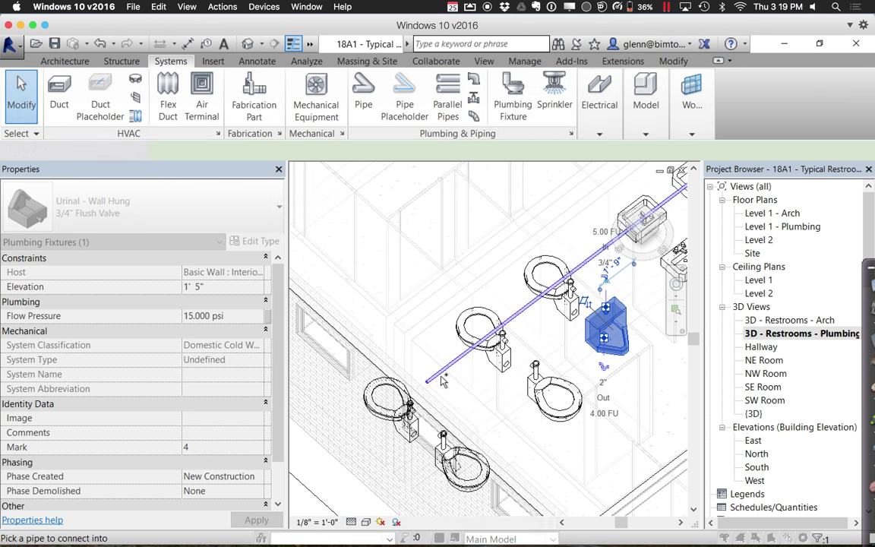
left_click(582, 278)
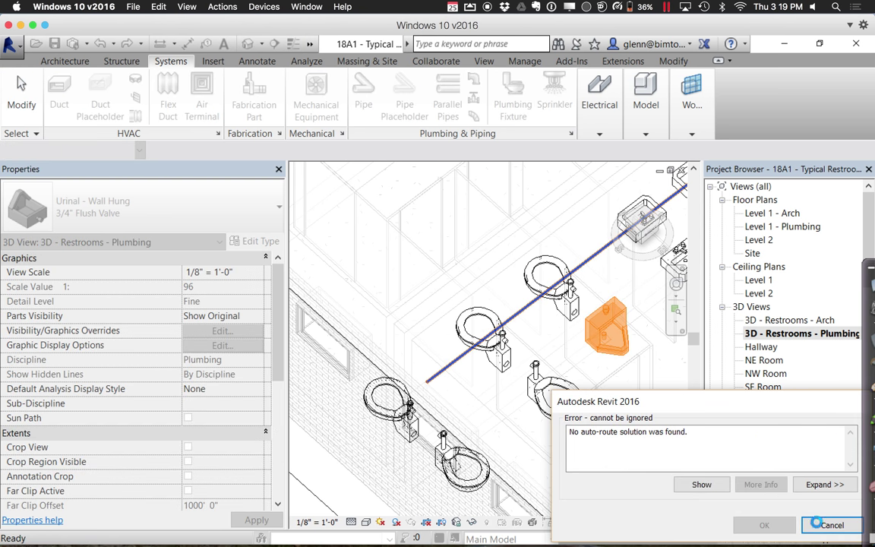
left_click(818, 525)
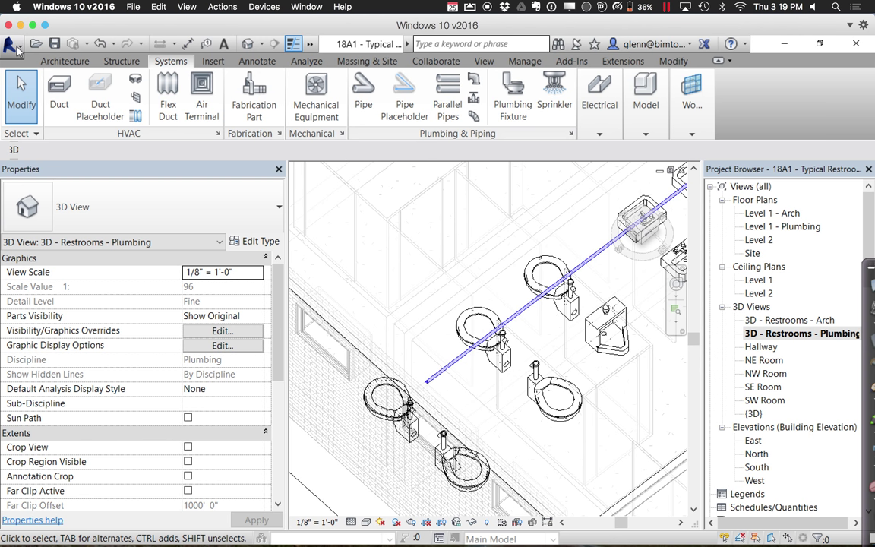
Open the 18A4 - Typical Restrooms - Cold Water Fixtures Connected project
left_click(15, 47)
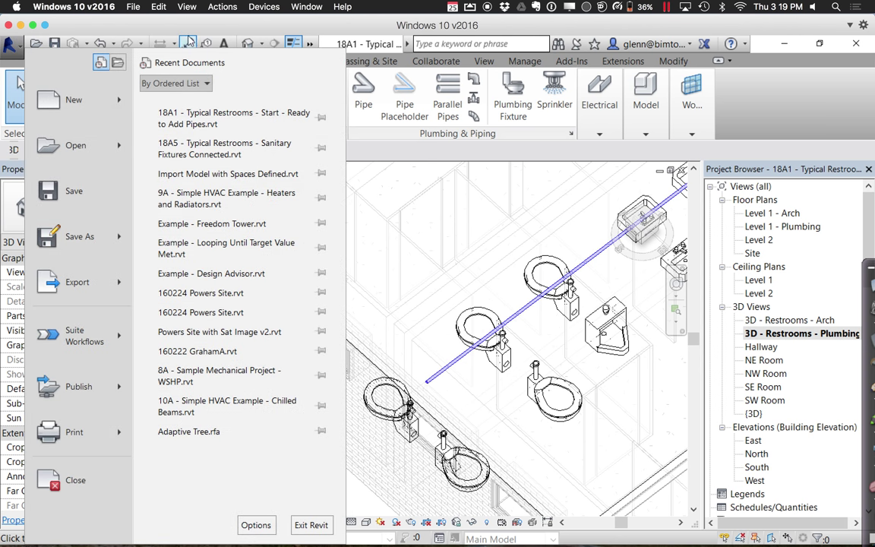
left_click(466, 35)
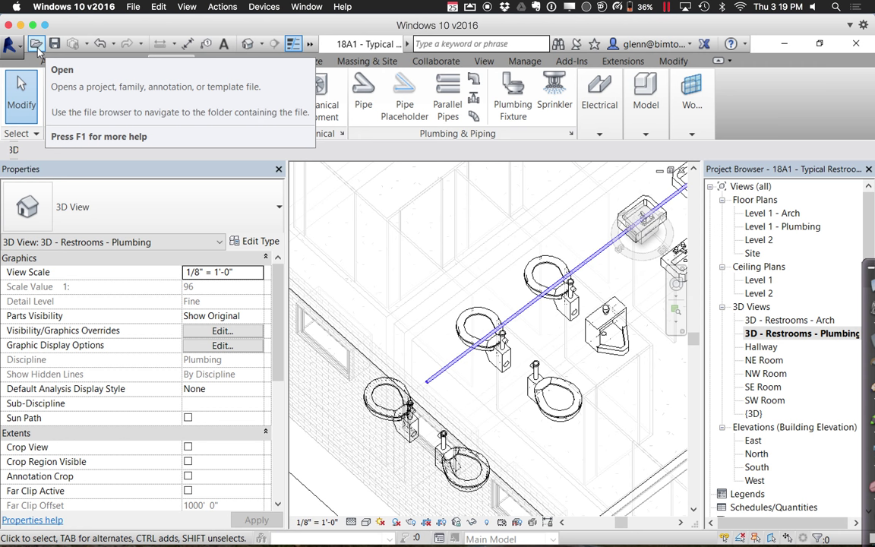
left_click(34, 44)
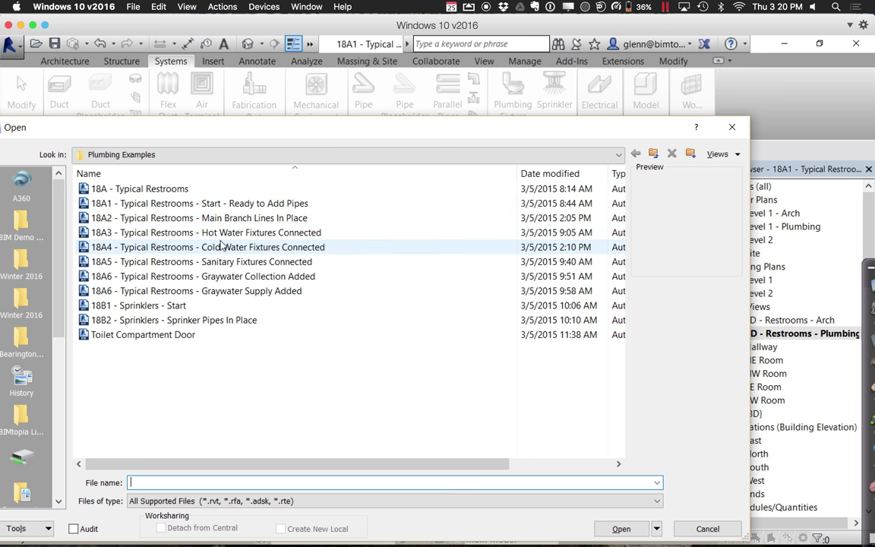
double_click(221, 245)
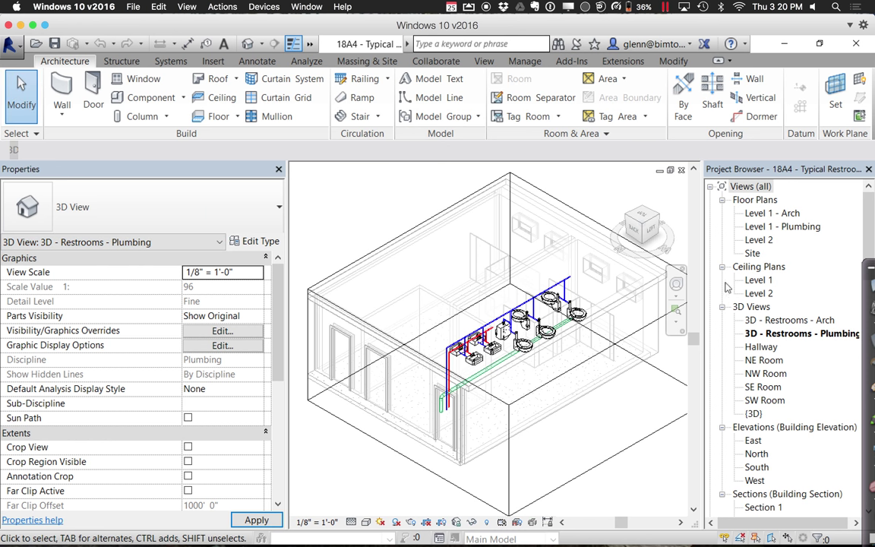
Zoom on the piped toilets and delete the short pipe, vertical drop, stub and tee
left_click(677, 313)
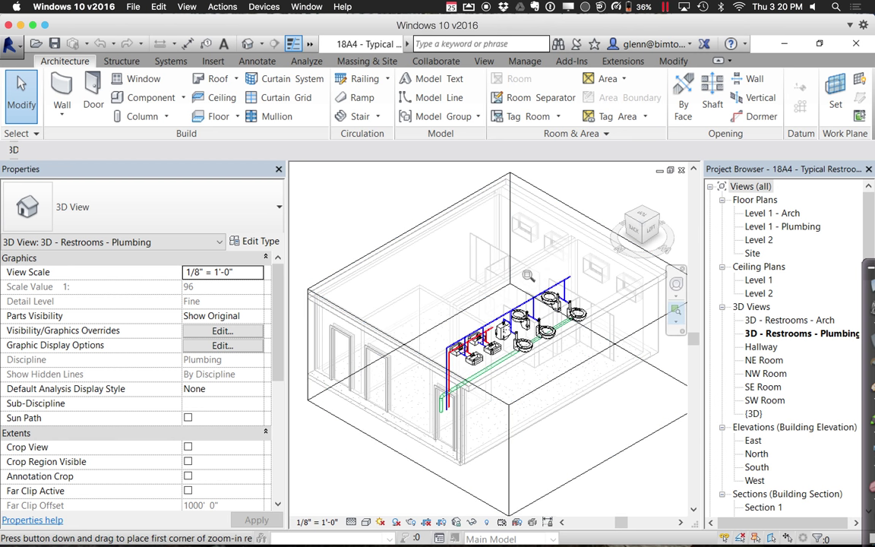
left_click_drag(521, 268, 534, 304)
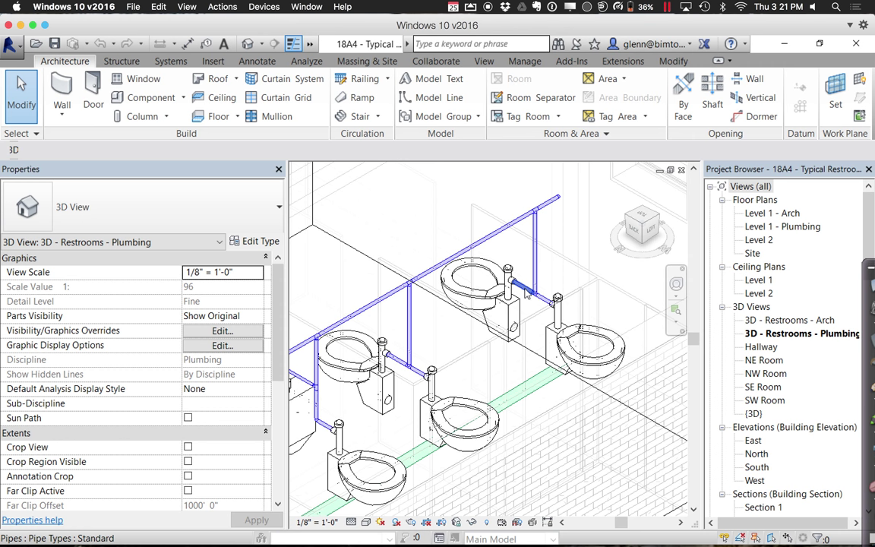
left_click(526, 292)
key("Delete")
left_click(535, 296)
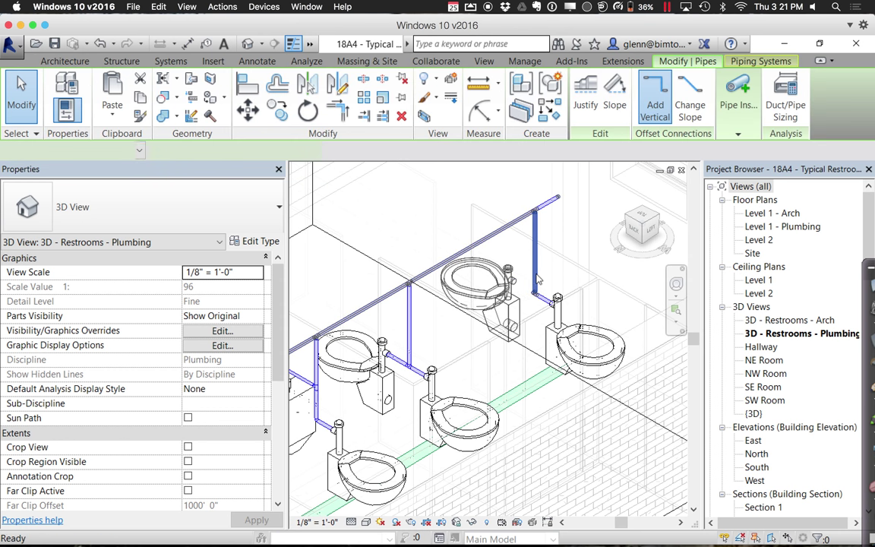
key("Delete")
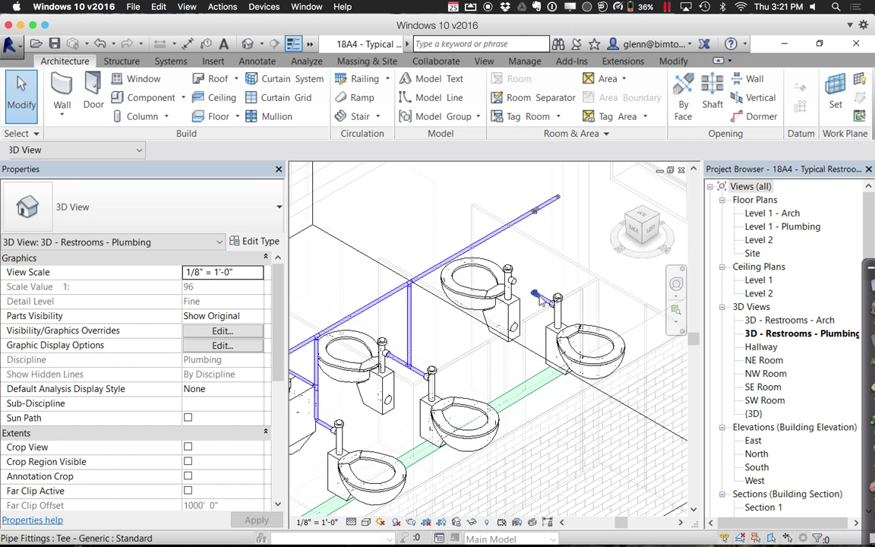
left_click(540, 300)
key("Delete")
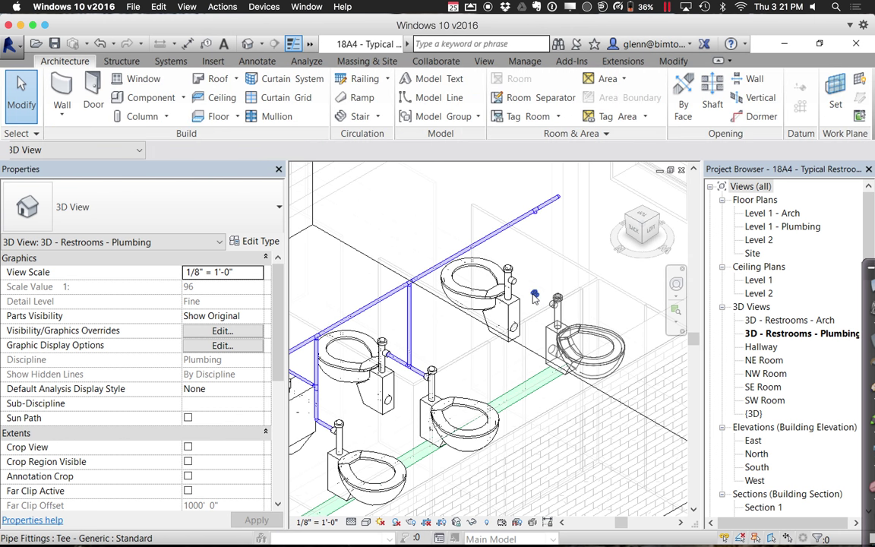
left_click(536, 298)
key("Delete")
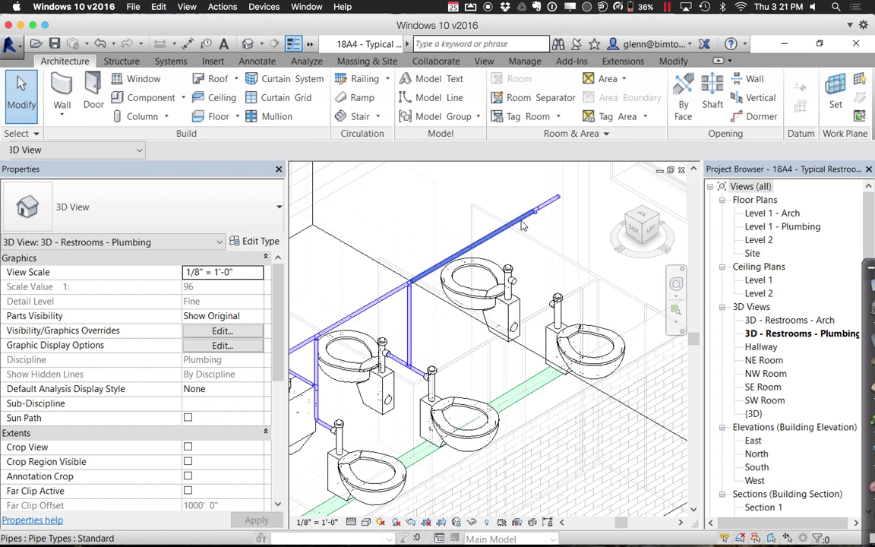
Use Tab on the upper cold water pipe to highlight its branch and network, then pick the tee
left_click(540, 217)
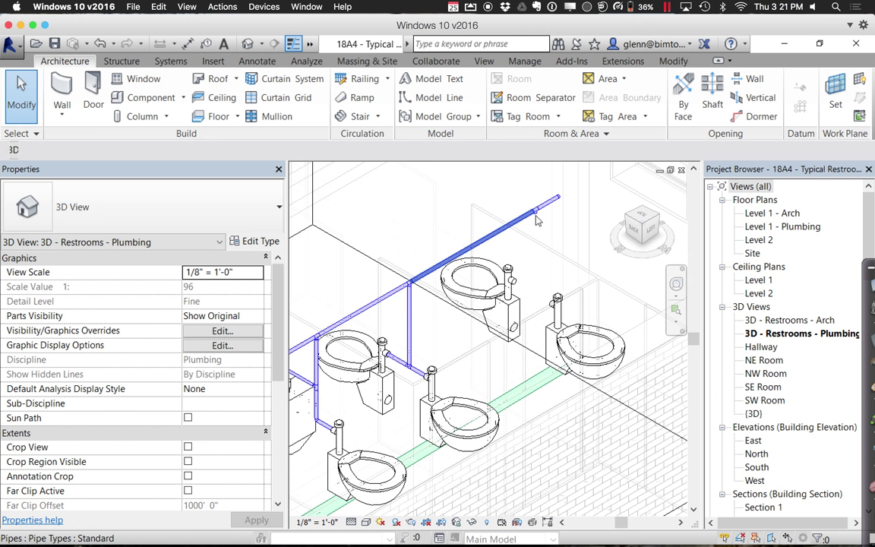
key("Tab")
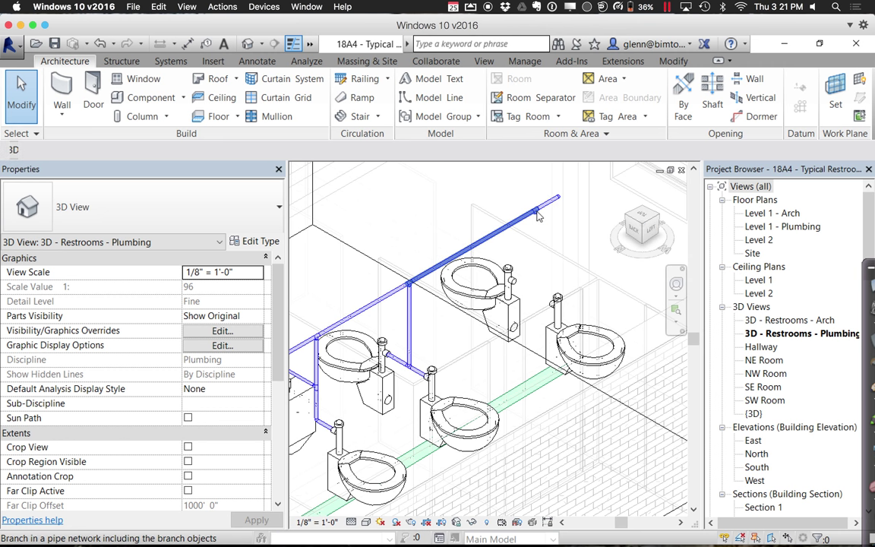
left_click(537, 216)
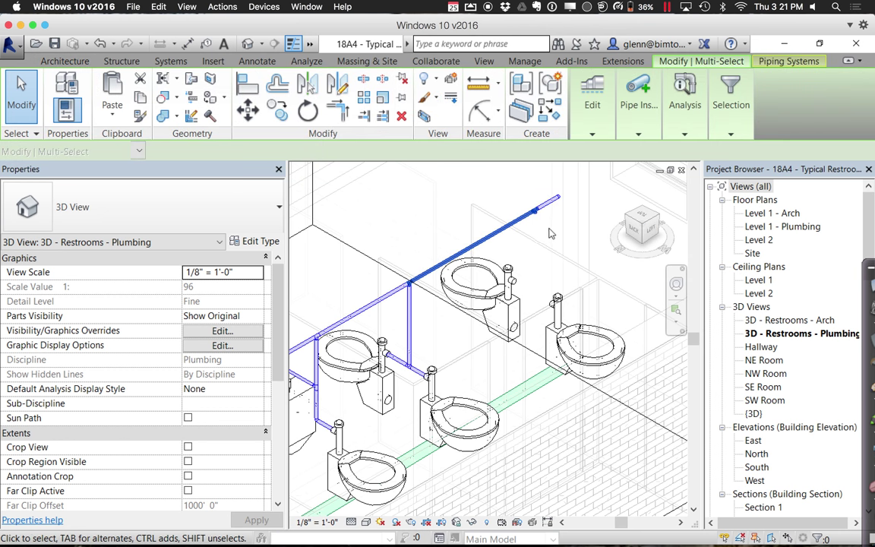
left_click(551, 236)
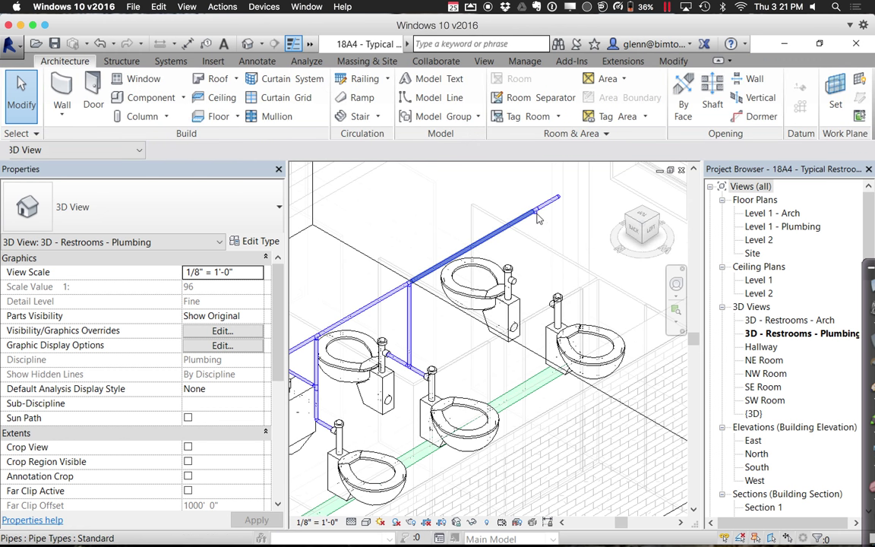
left_click(537, 215)
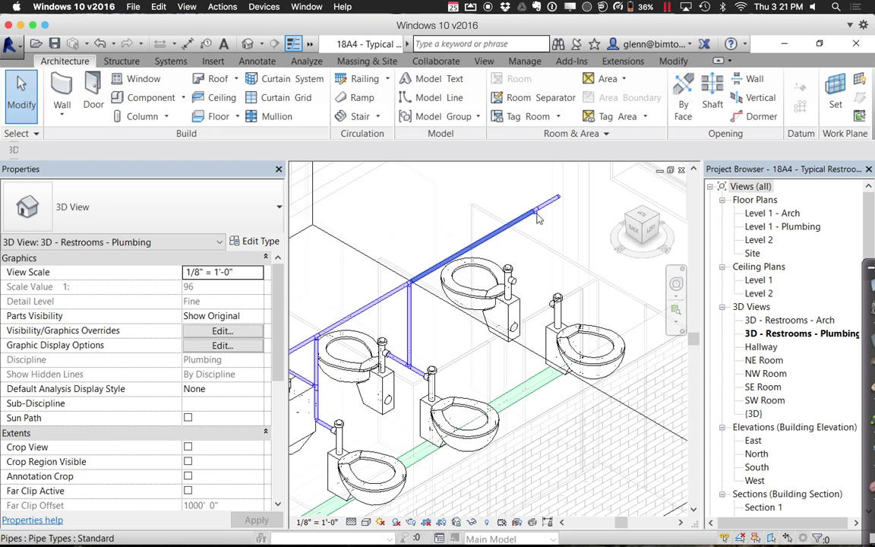
key("Tab")
key("Tab")
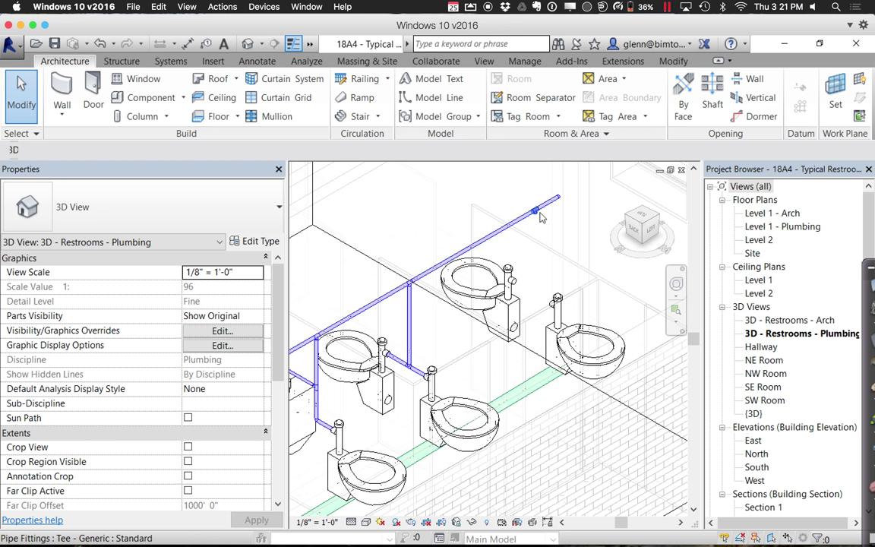
left_click(541, 218)
key("Escape")
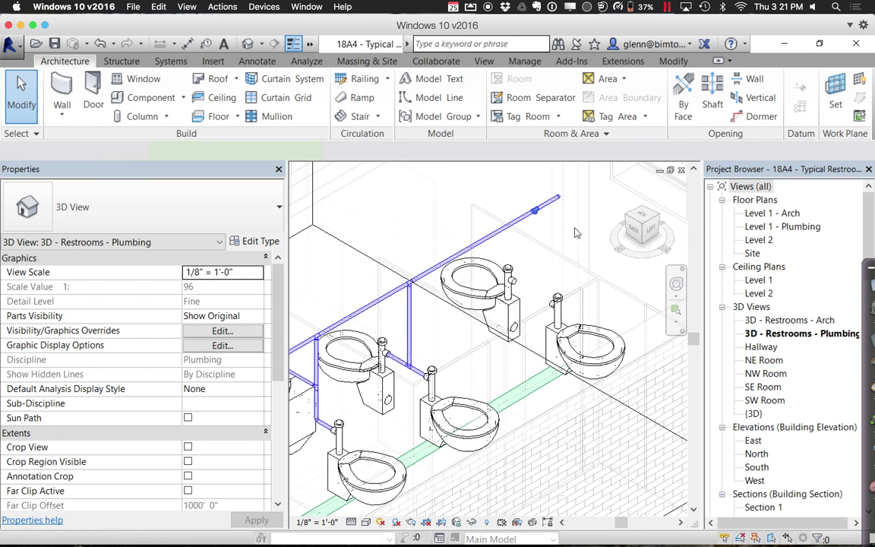
Zoom into the break and stretch the lower pipe's end onto the other 1" cold water main at 5' 0"
left_click(676, 309)
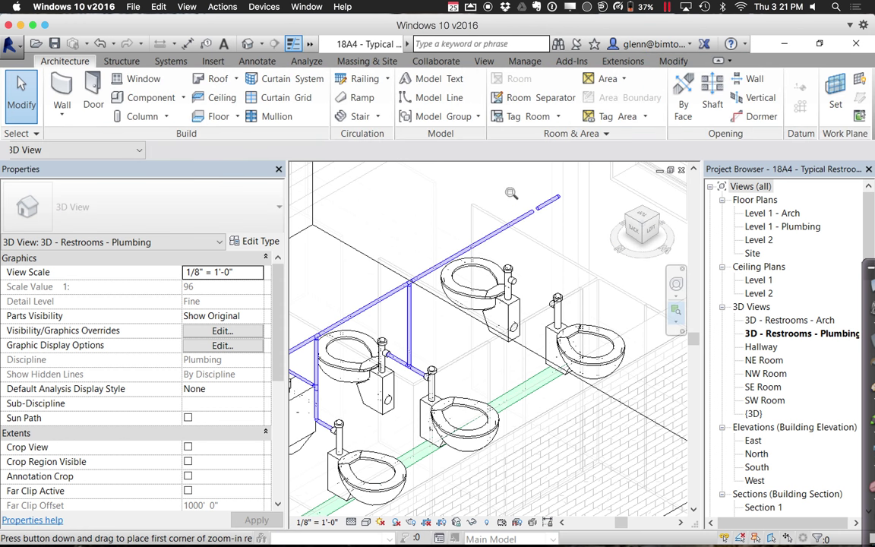
left_click_drag(511, 192, 564, 226)
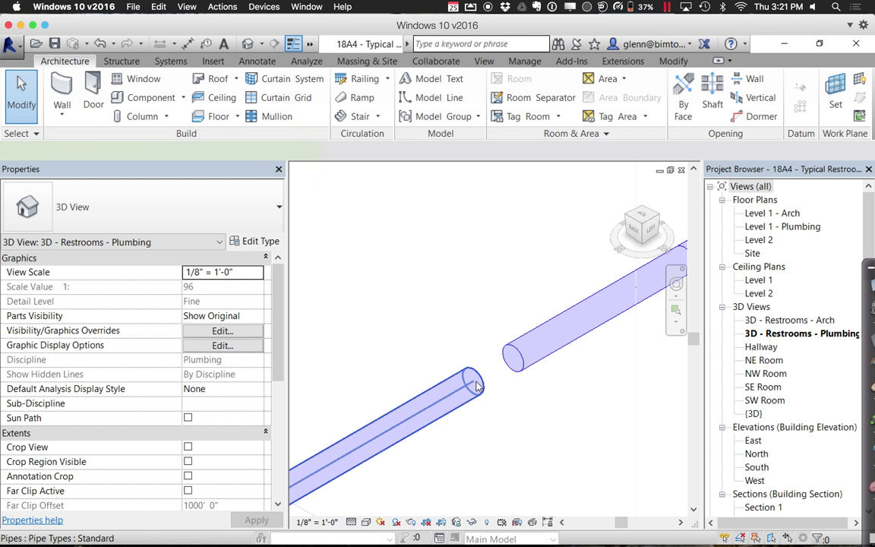
left_click(477, 385)
mouse_move(474, 385)
left_mouse_down()
mouse_move(512, 357)
mouse_move(448, 334)
left_mouse_up()
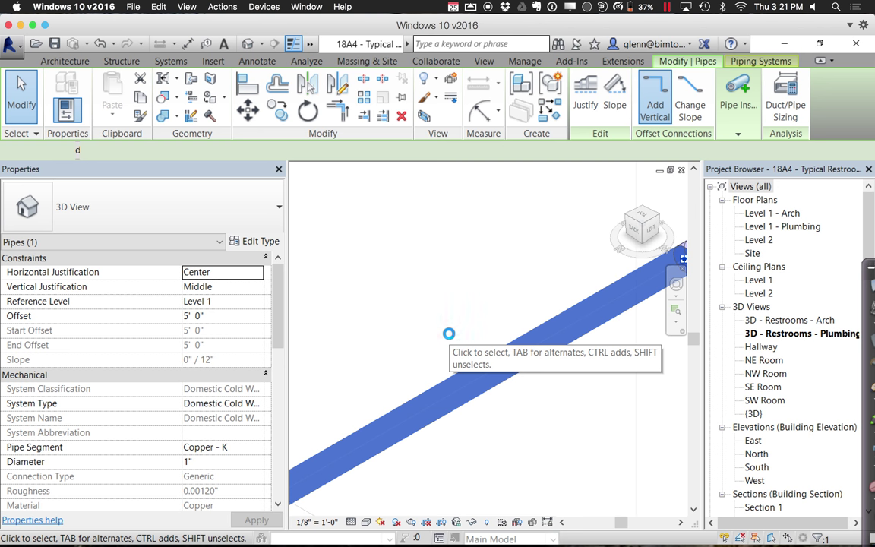
scroll(451, 338, "down", 2)
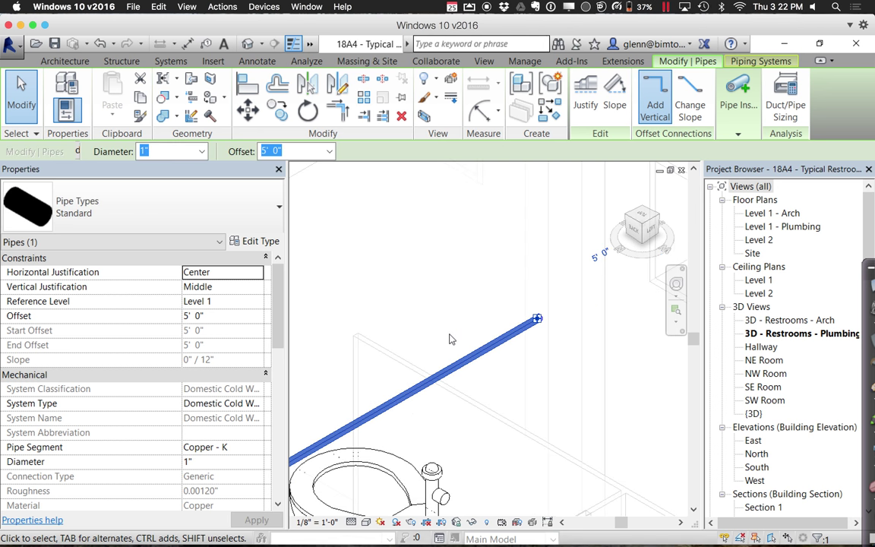
left_click(446, 497)
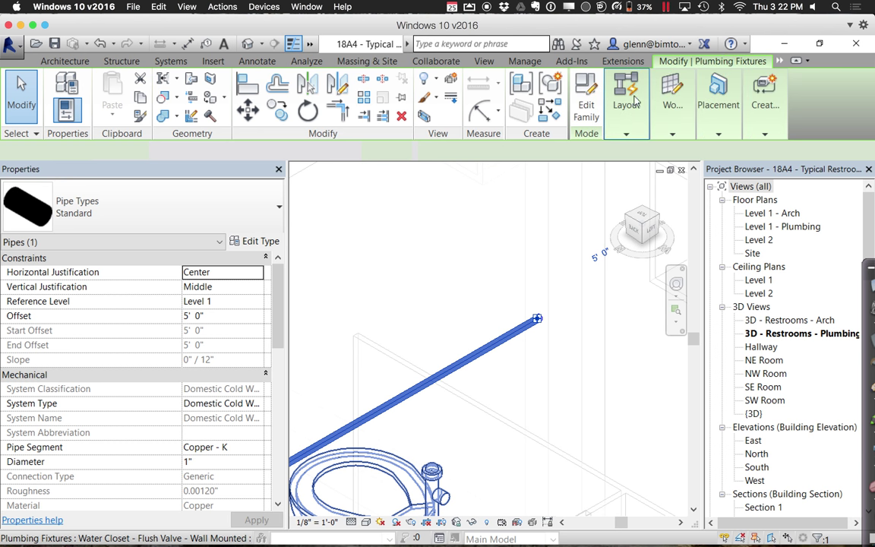
Connect the nearest toilet's Connector 1 Domestic Cold Water into the cold water main with Connect Into
mouse_move(650, 120)
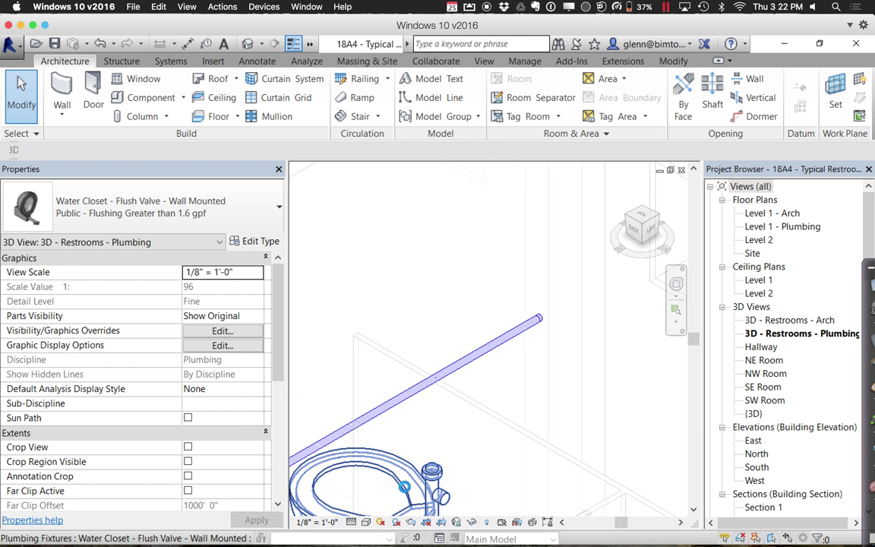
left_click(406, 493)
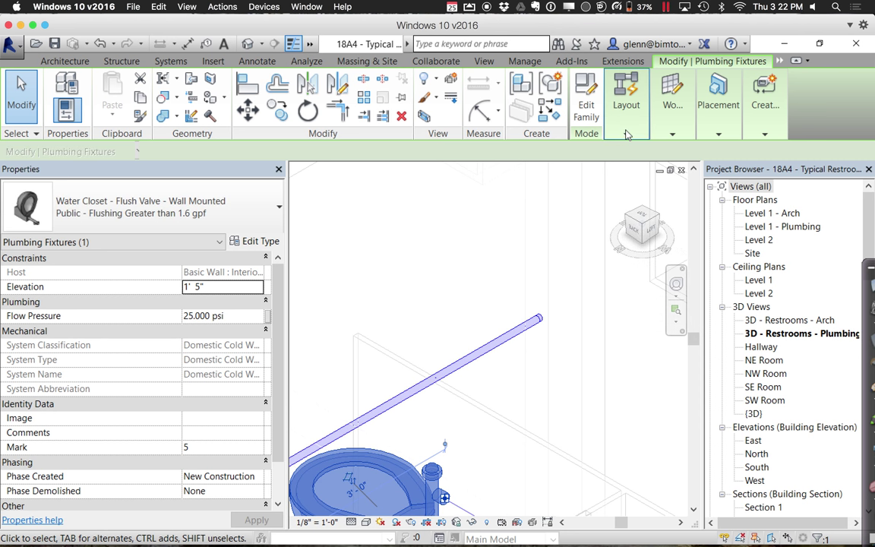
left_click(627, 136)
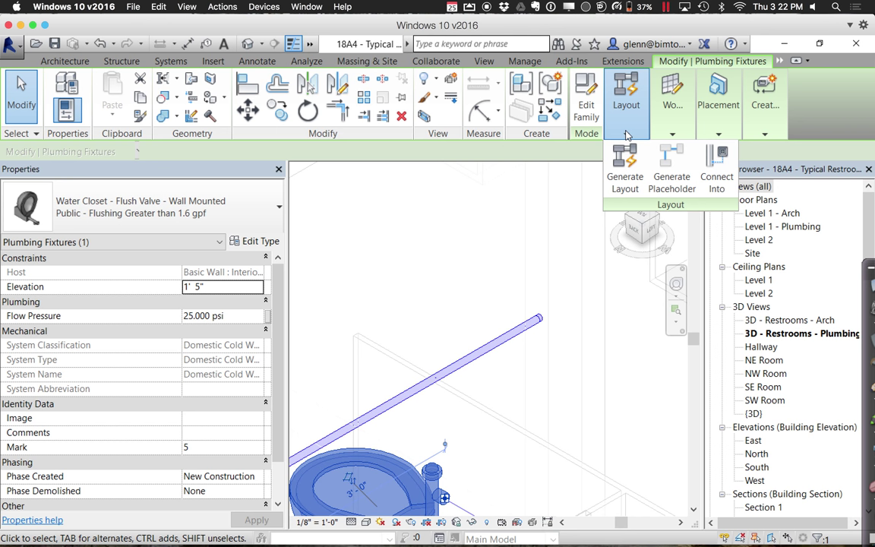
left_click(716, 160)
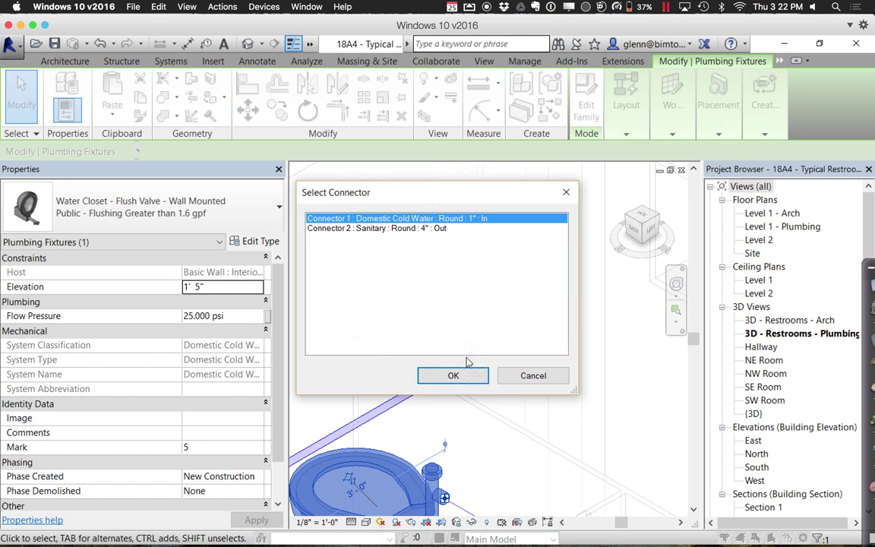
left_click(464, 376)
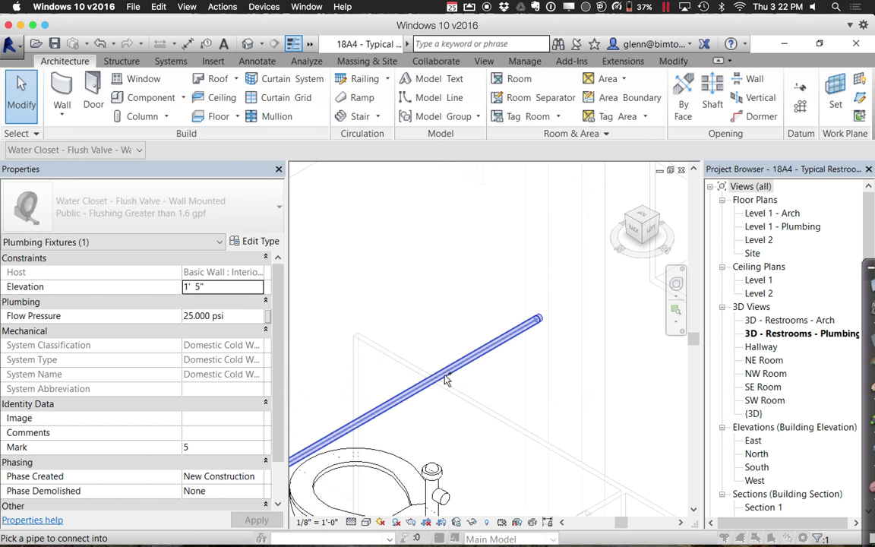
left_click(446, 380)
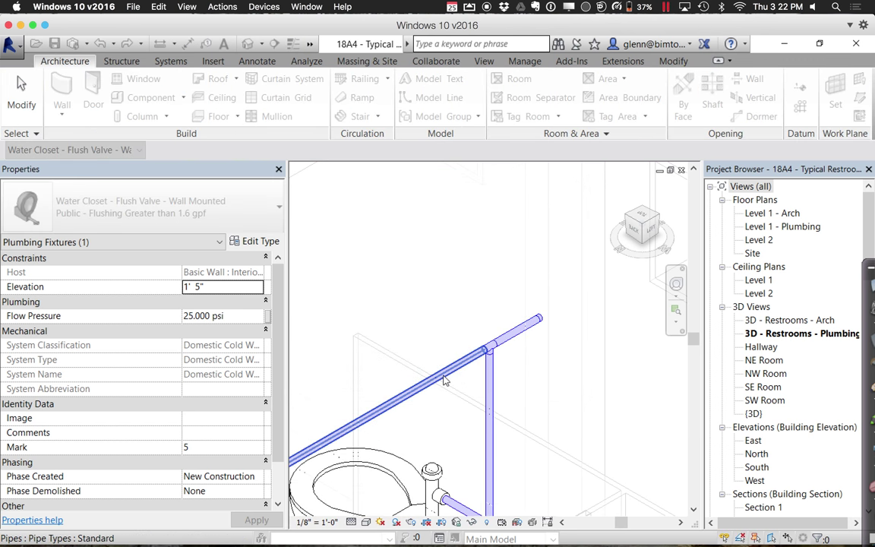
key("Escape")
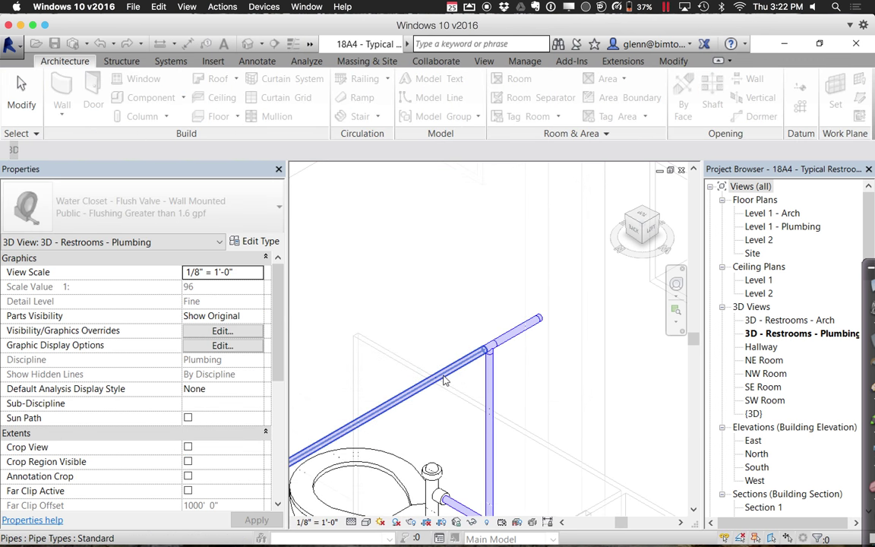
Connect the left toilet's 4" sanitary outlet into the green sanitary main with Connect Into
left_click(694, 511)
left_click(694, 511)
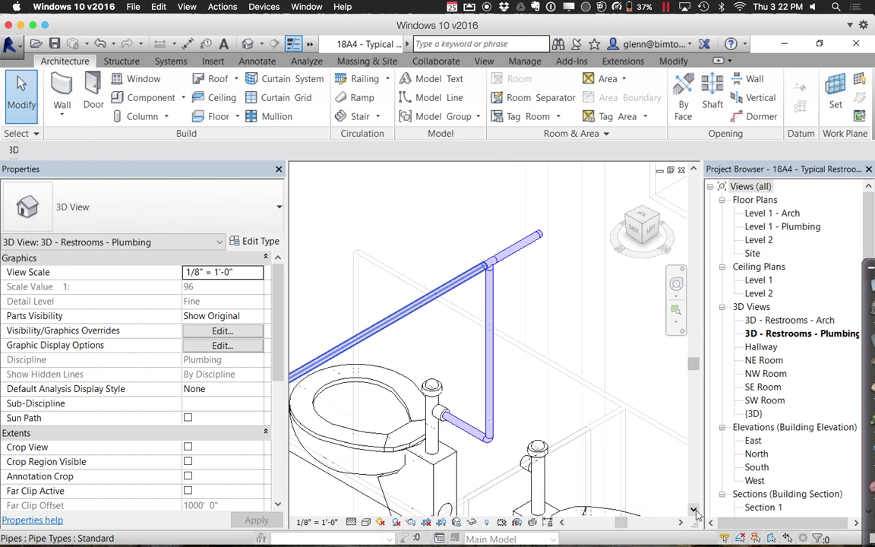
left_click(693, 511)
left_click(694, 510)
left_click(693, 510)
left_click(693, 510)
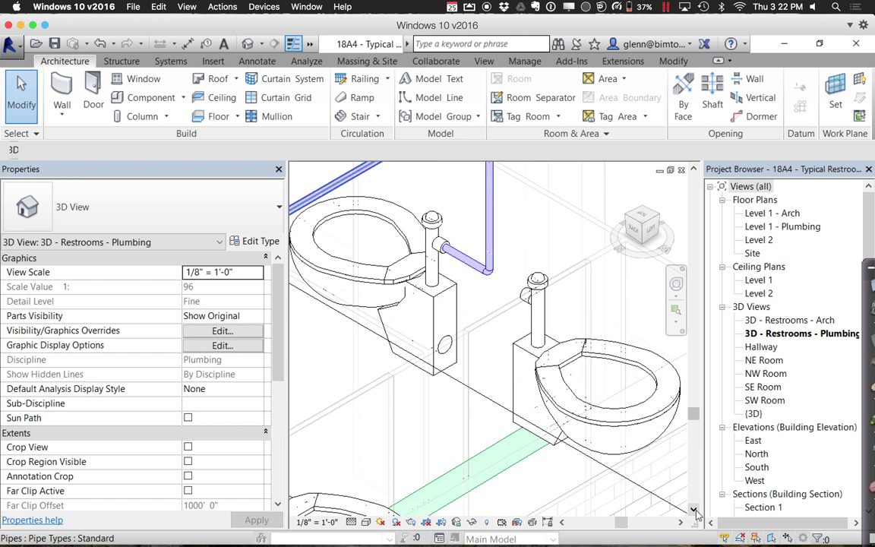
left_click(694, 510)
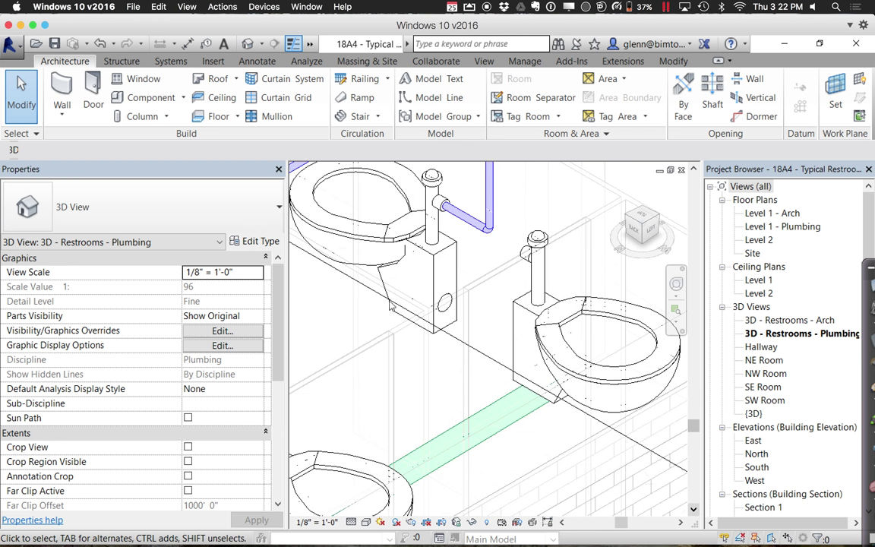
left_click(437, 320)
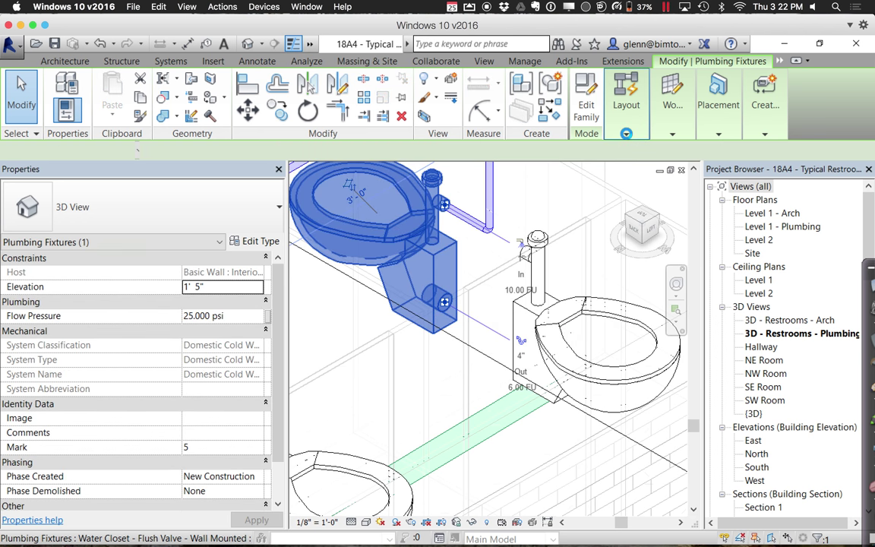
left_click(626, 133)
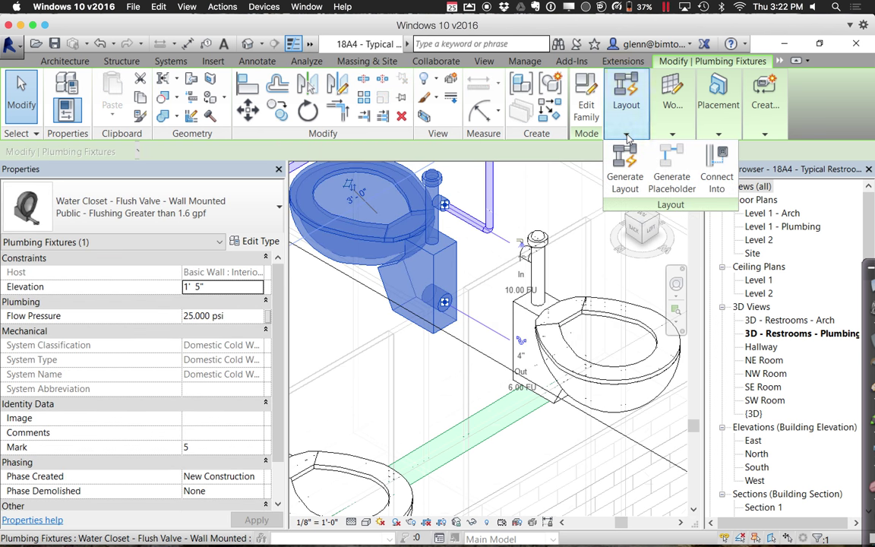
left_click(713, 180)
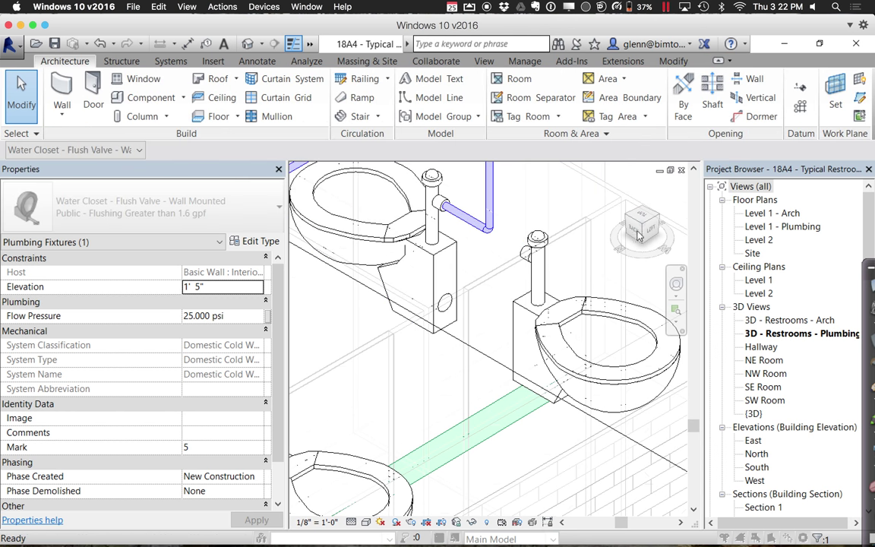
left_click(476, 415)
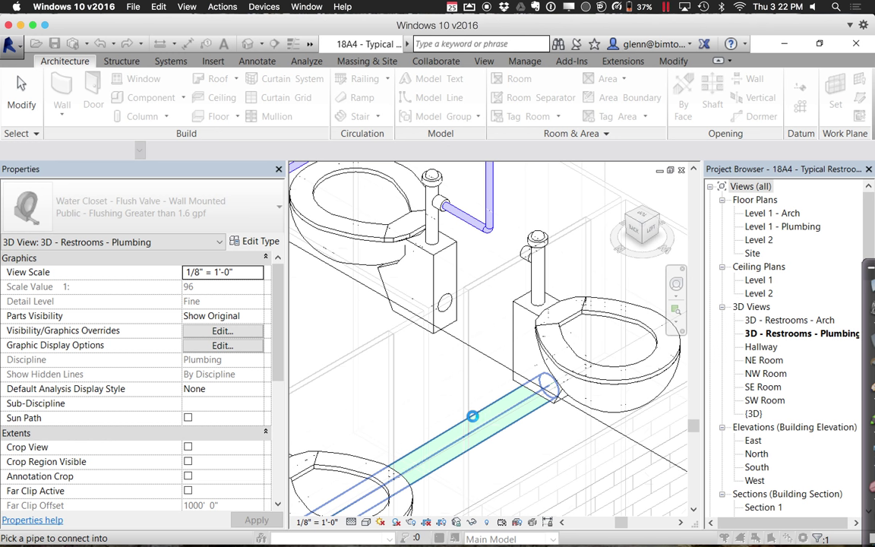
left_click(474, 420)
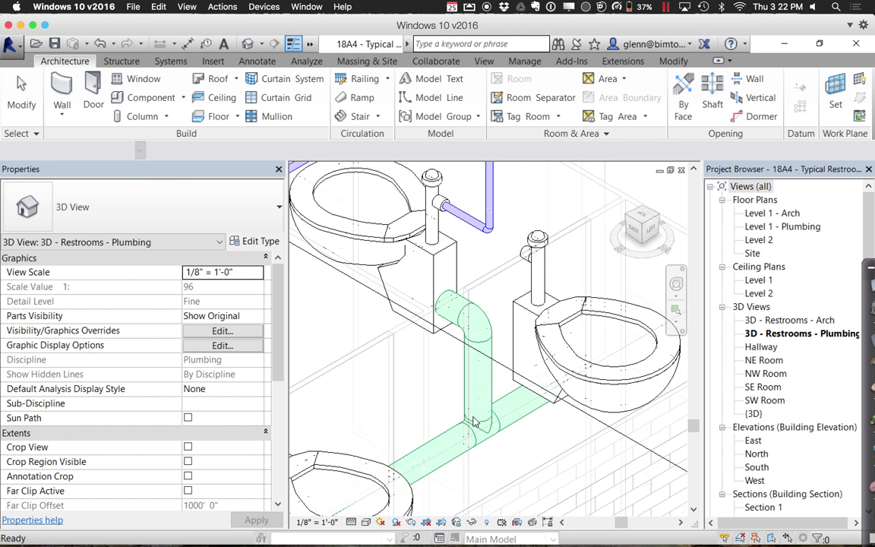